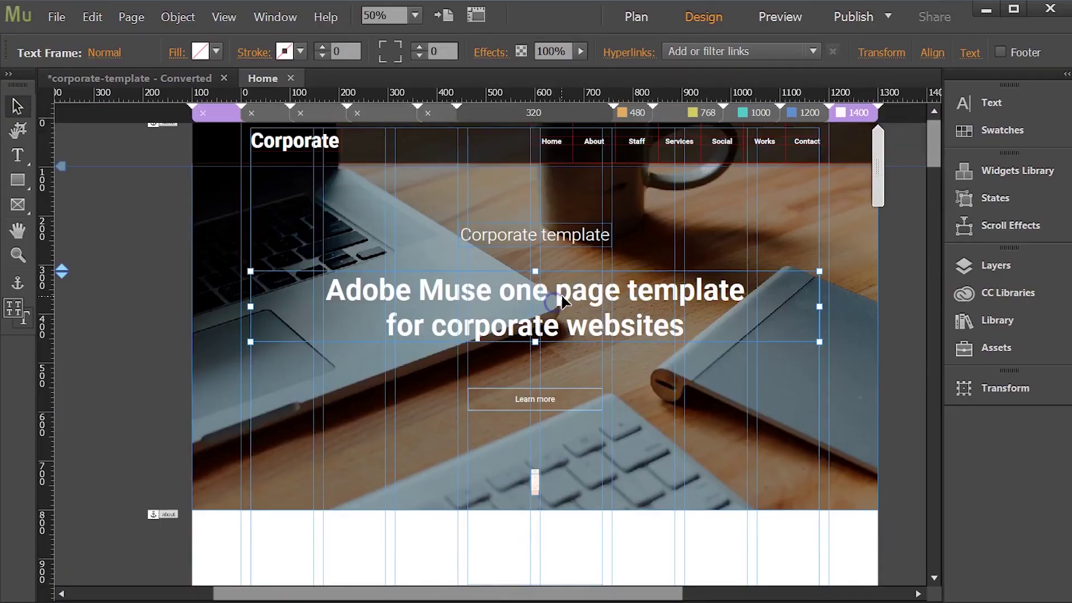
- Replace the words "Adobe Muse" in the Home page headline with "Modify your"
double_click(503, 291)
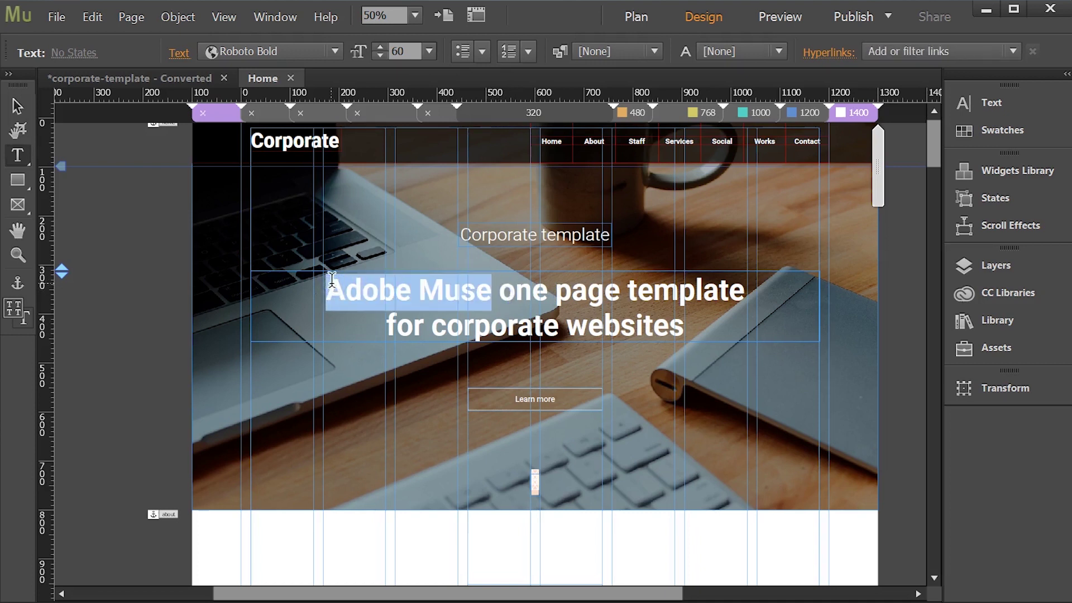
text(Modify)
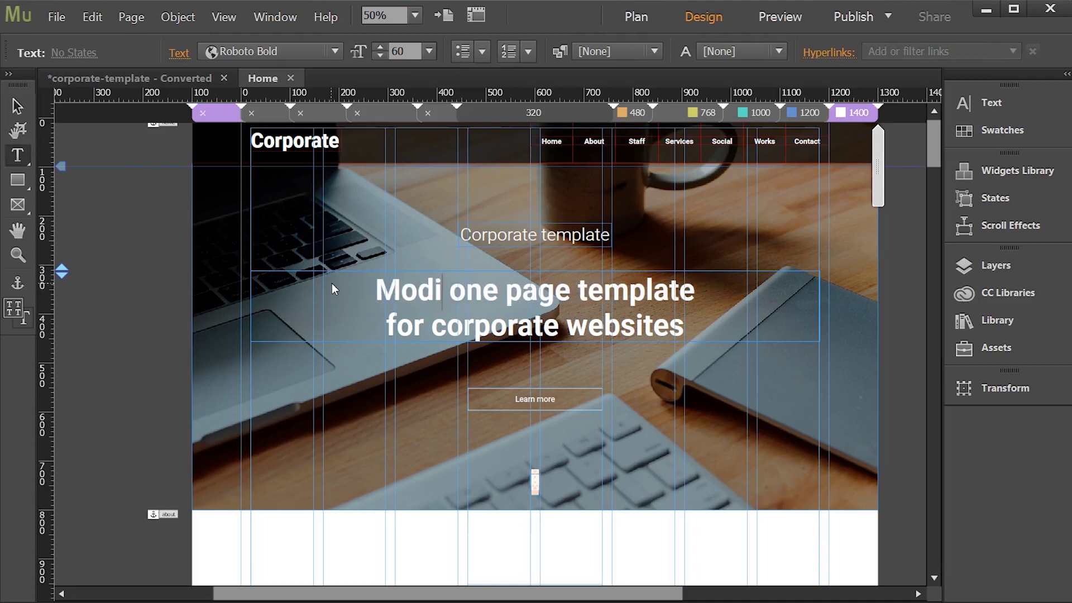
text( your)
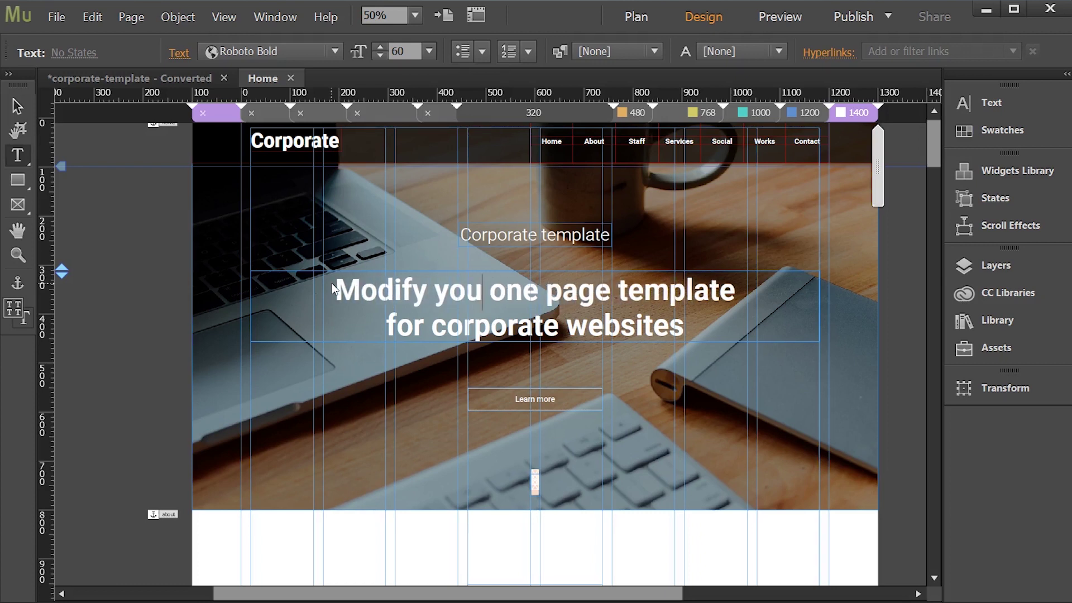
click(9, 109)
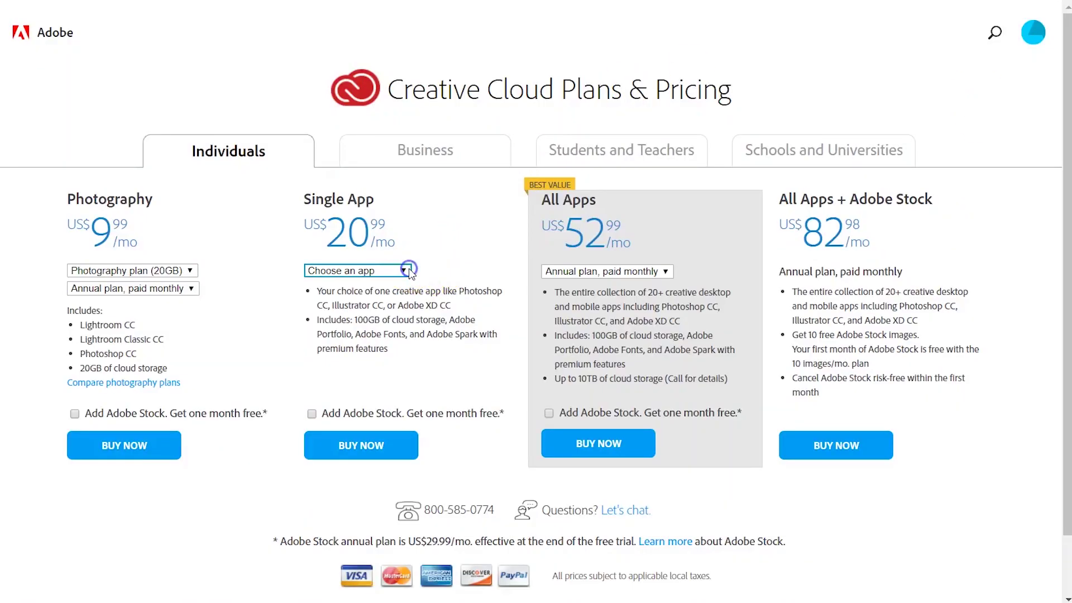
- On the Creative Cloud pricing page, check which apps can be chosen for the Single App plan
click(406, 270)
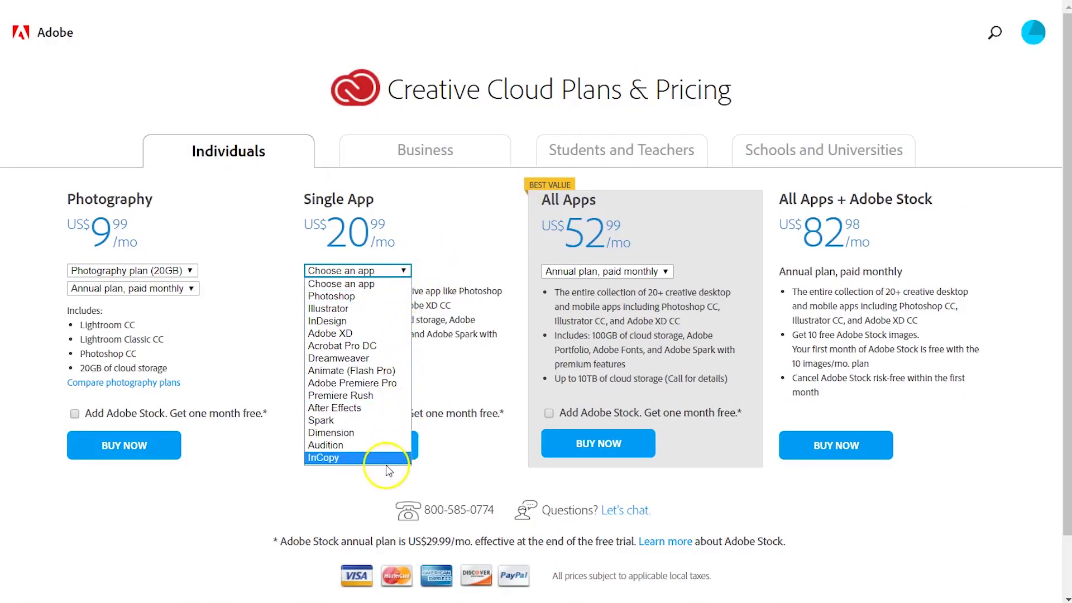
click(434, 252)
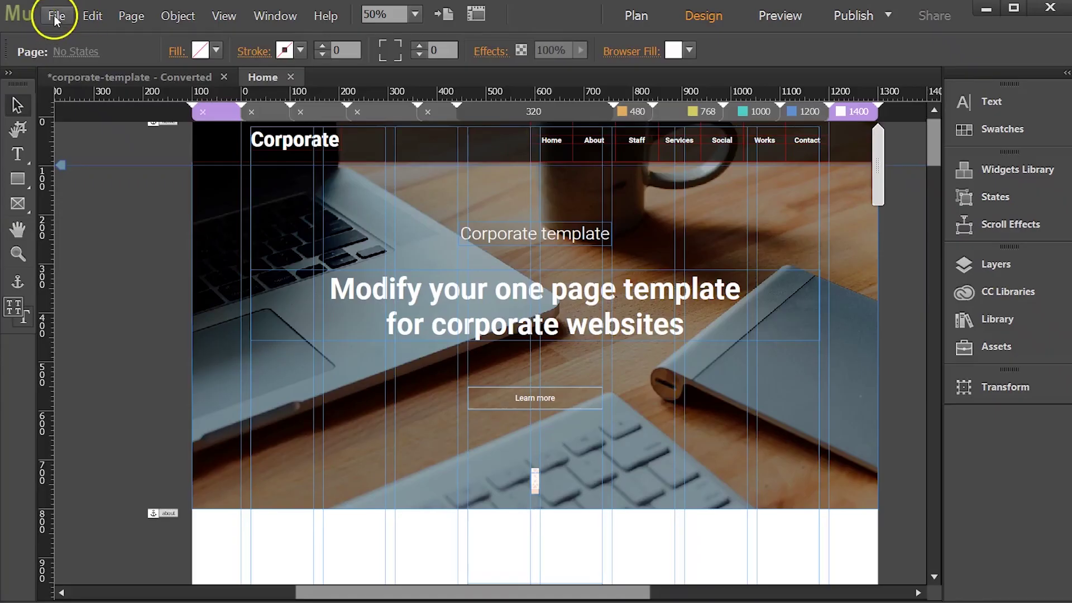
click(55, 16)
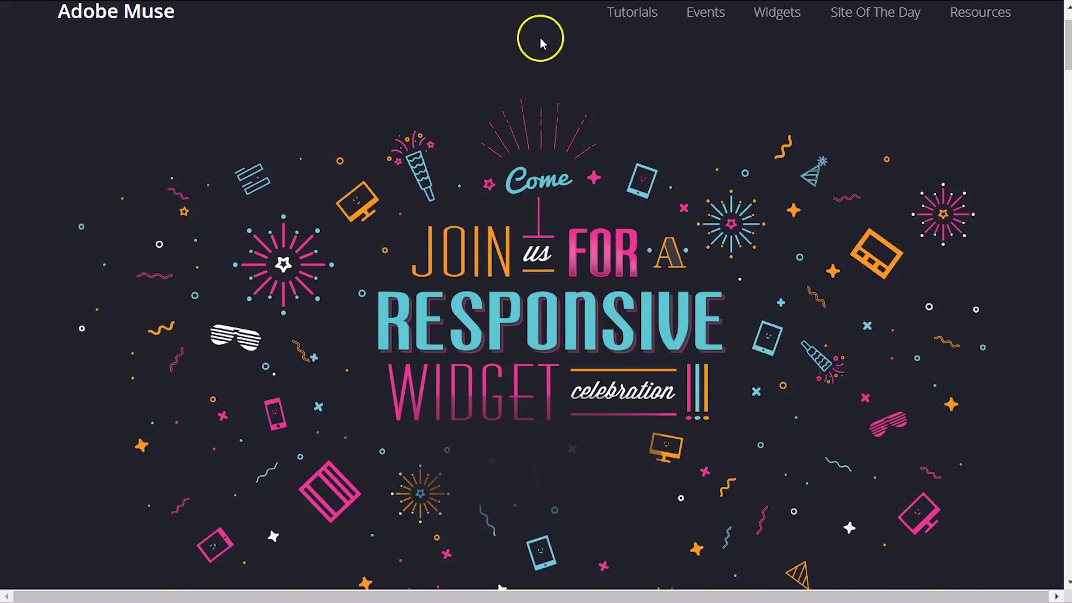
- Open the Widget Directory on the Adobe Muse website
click(855, 283)
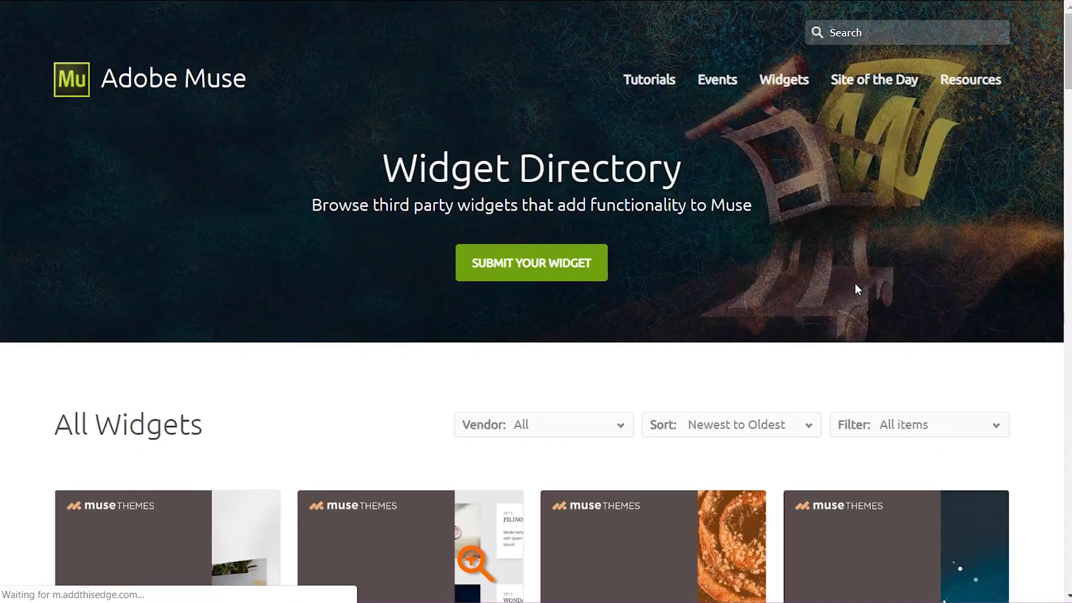
click(936, 53)
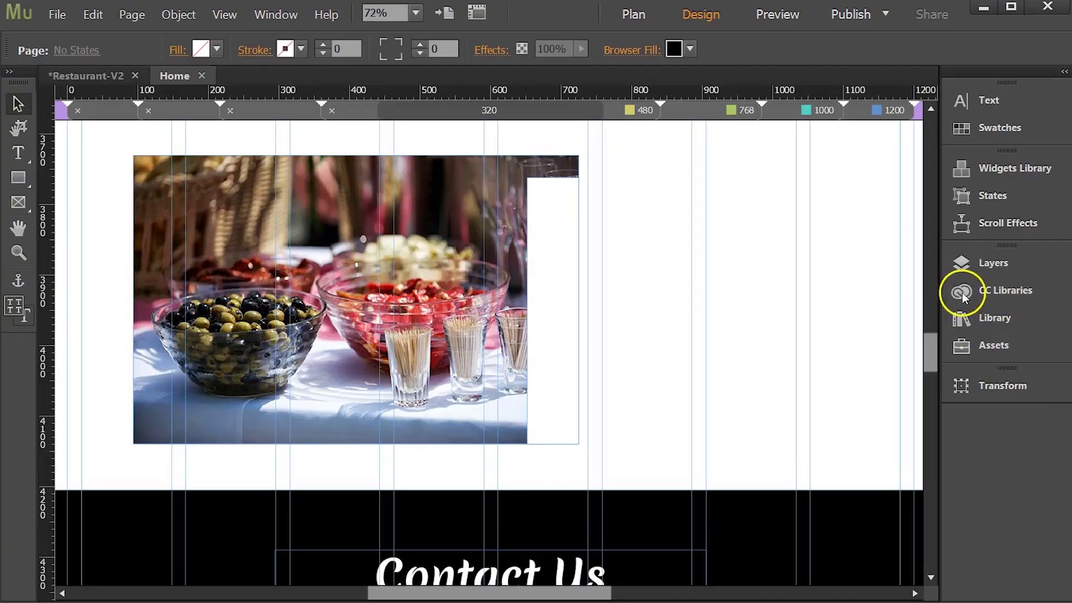
- In Muse, place the About us library item beside the food photo on the restaurant Home page and adjust its position
click(1022, 319)
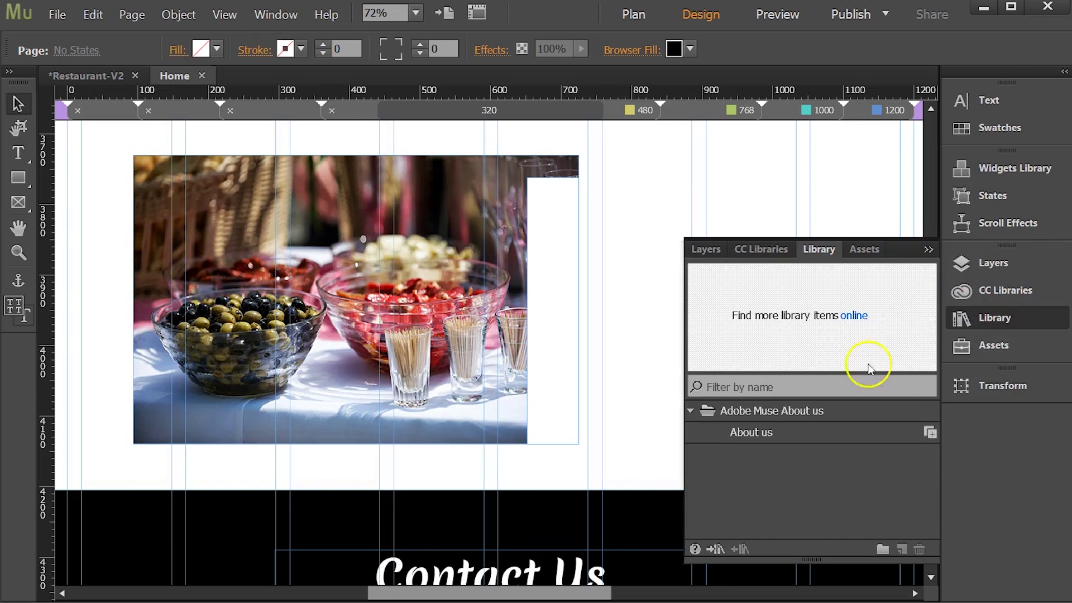
drag(751, 434, 633, 311)
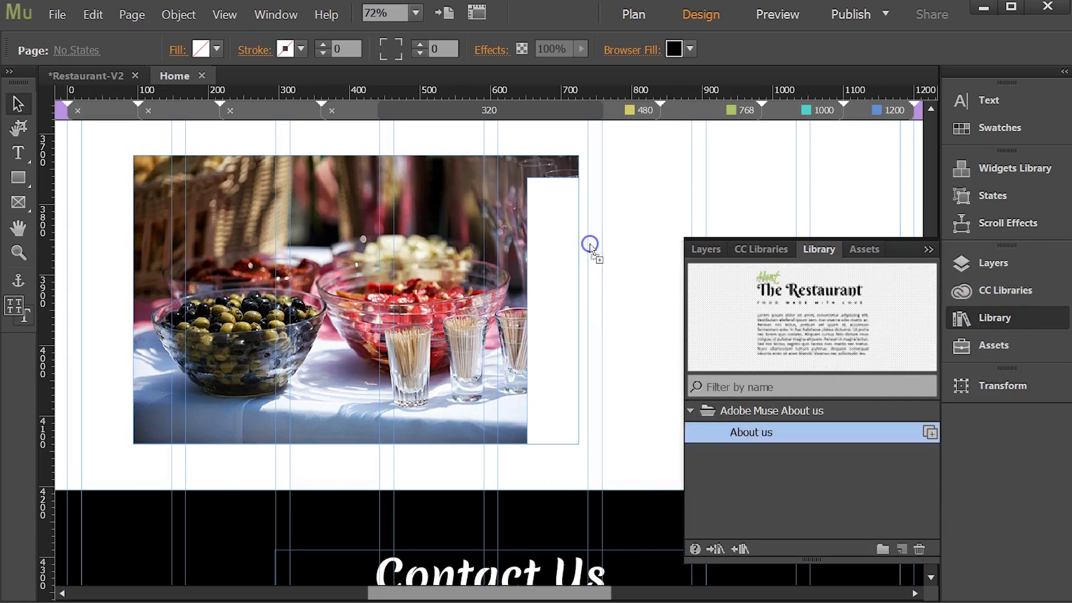
click(830, 285)
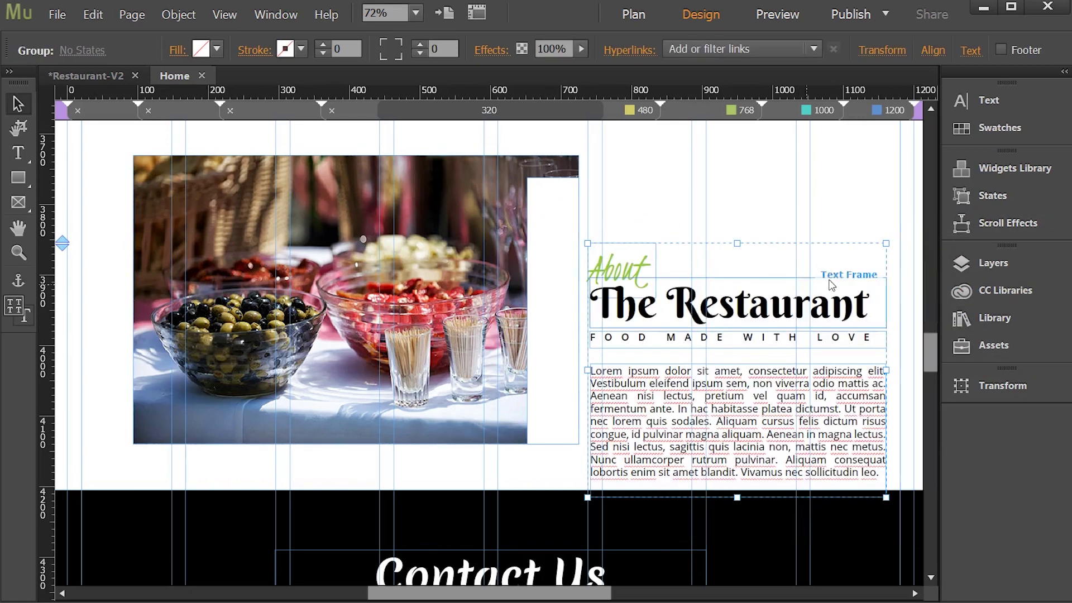
drag(702, 350, 656, 324)
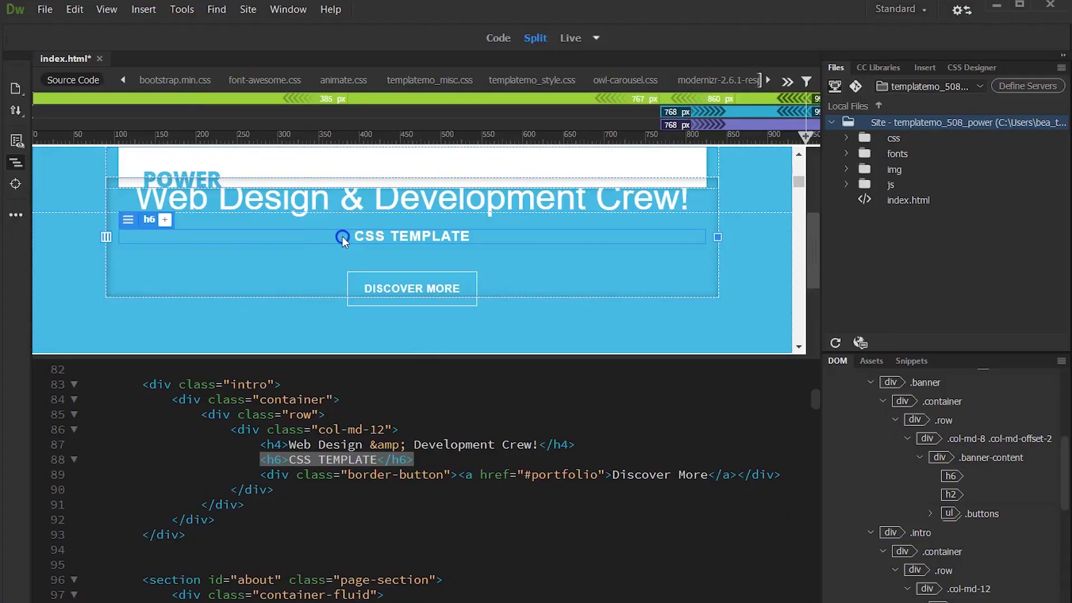
- In Dreamweaver, change the h6 subheading under "Web Design & Development Crew!" to "HTML/CSS TEMPLATE"
double_click(347, 235)
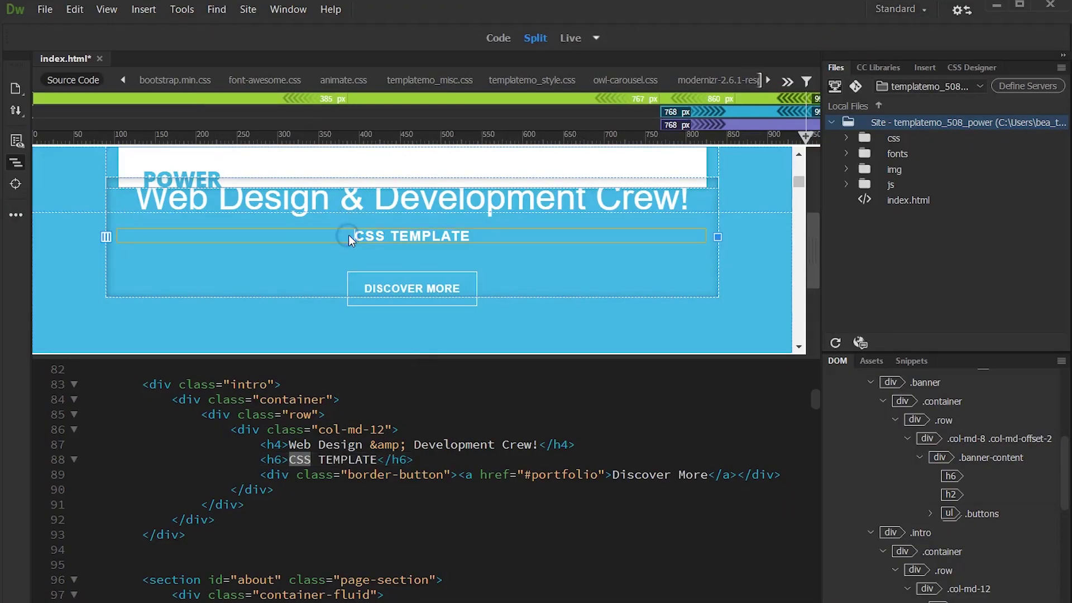
text(HTML/)
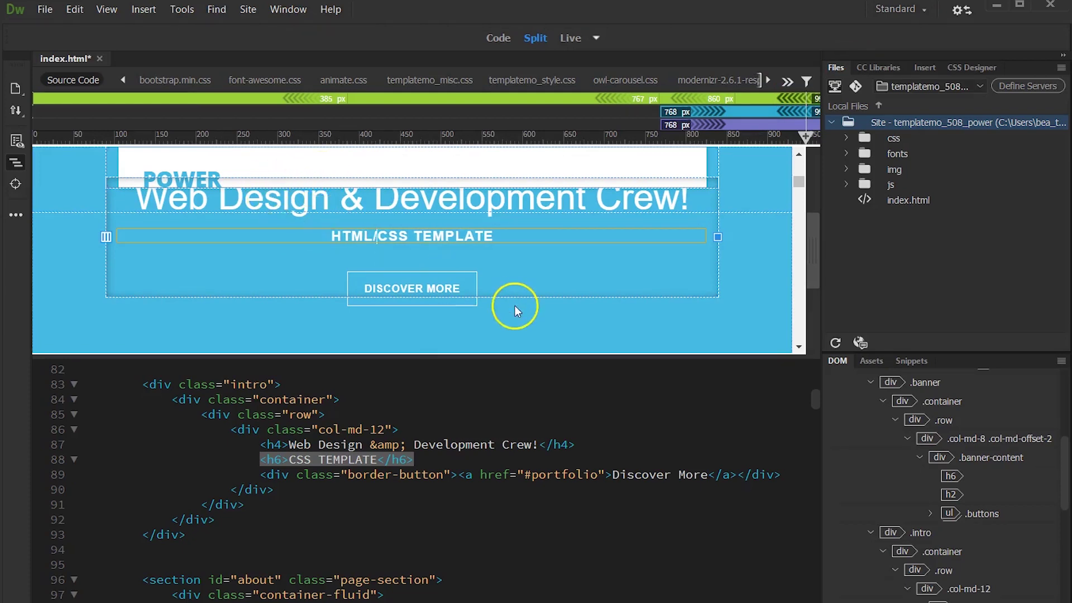
click(502, 290)
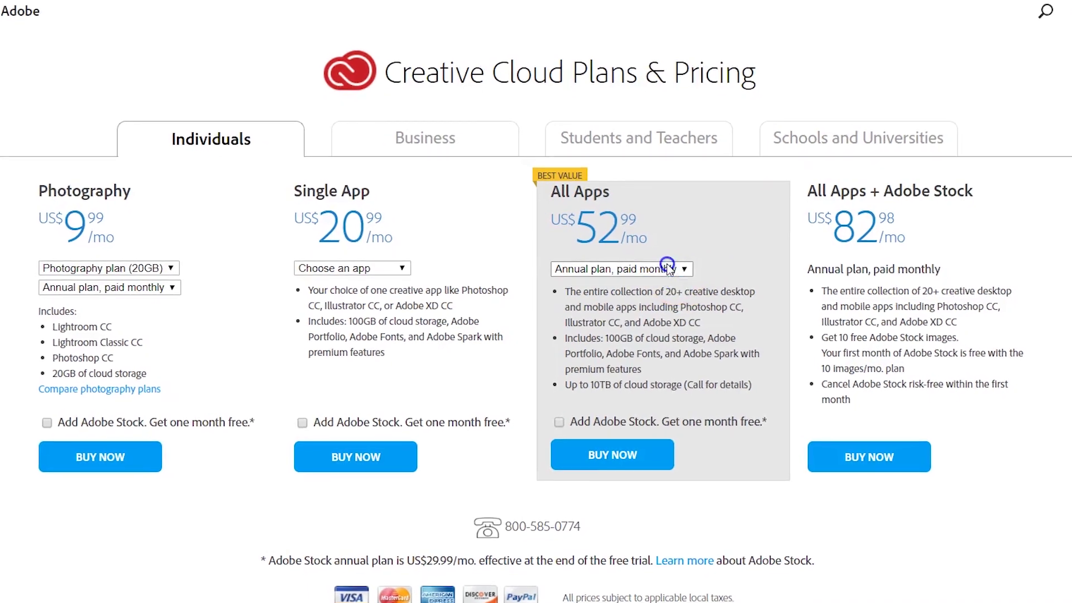
- On the Creative Cloud pricing page, check the payment options offered for the All Apps plan
click(674, 270)
click(686, 270)
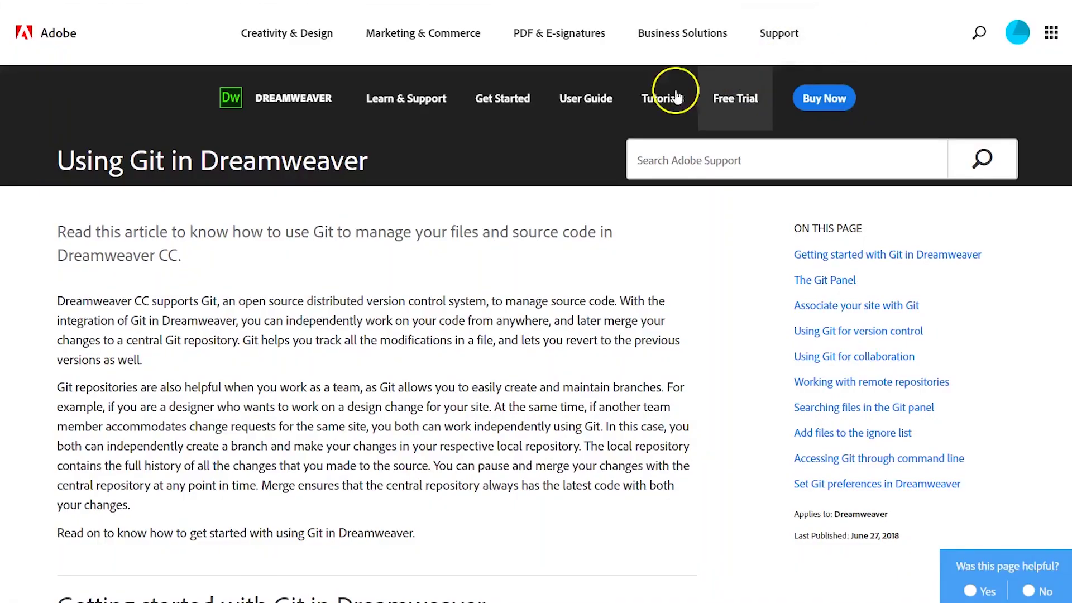
- Open the Dreamweaver tutorials from the Adobe support page and look through the new-user lessons and key topics
click(662, 98)
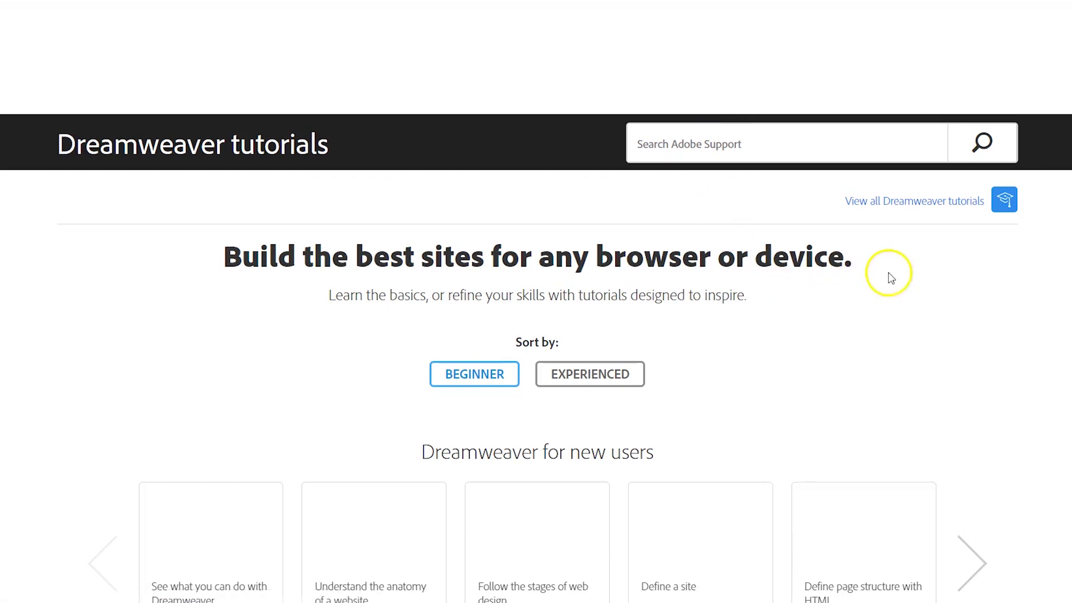
scroll(891, 278, down, 8)
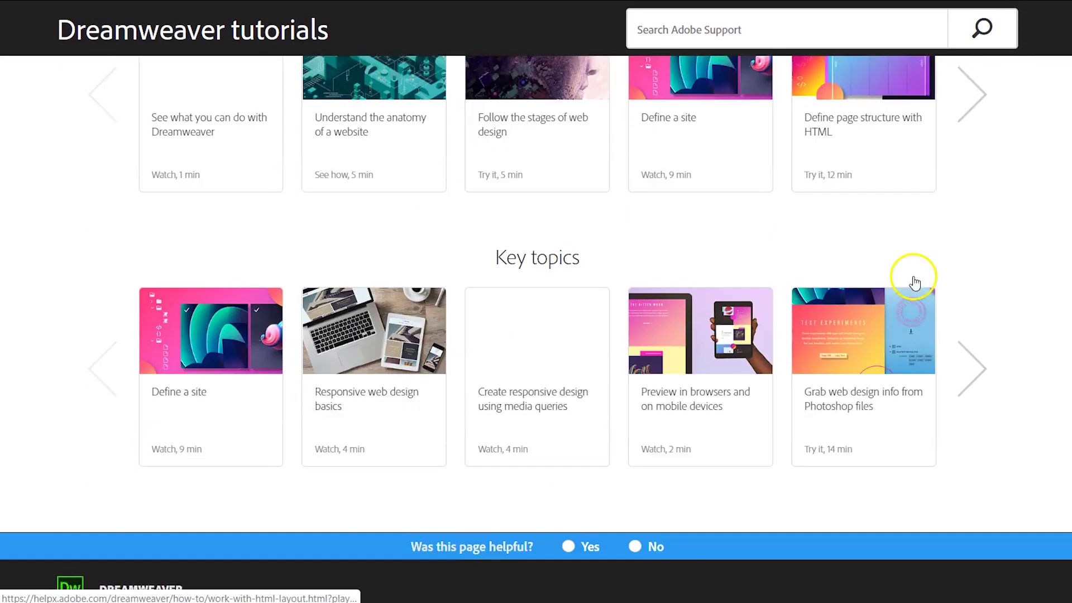
scroll(914, 279, down, 4)
scroll(913, 280, up, 12)
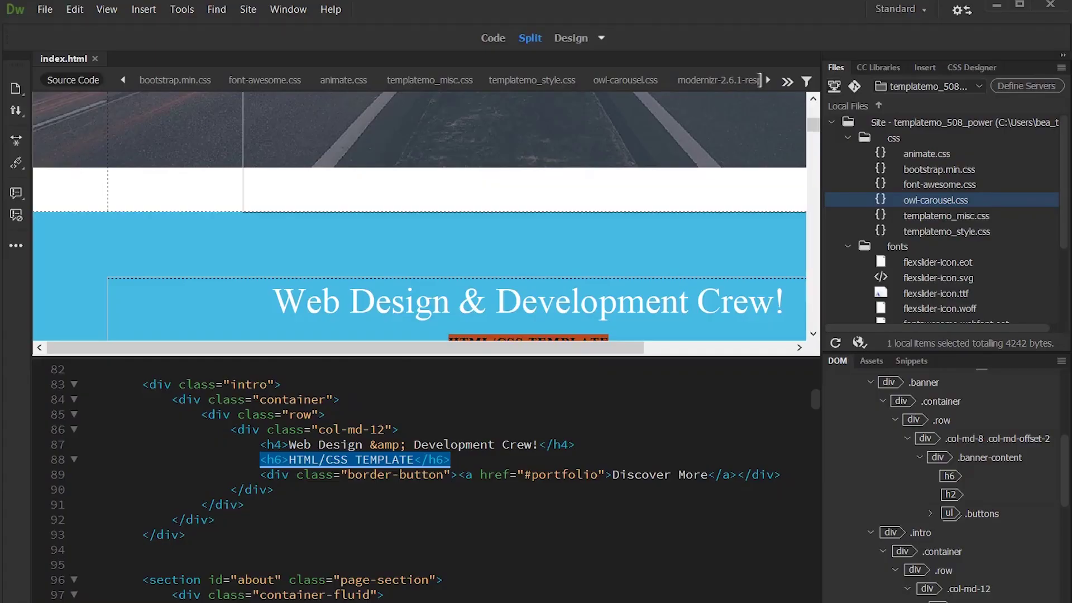
- In Dreamweaver, view index.html in Design view and switch it to Live view
click(581, 40)
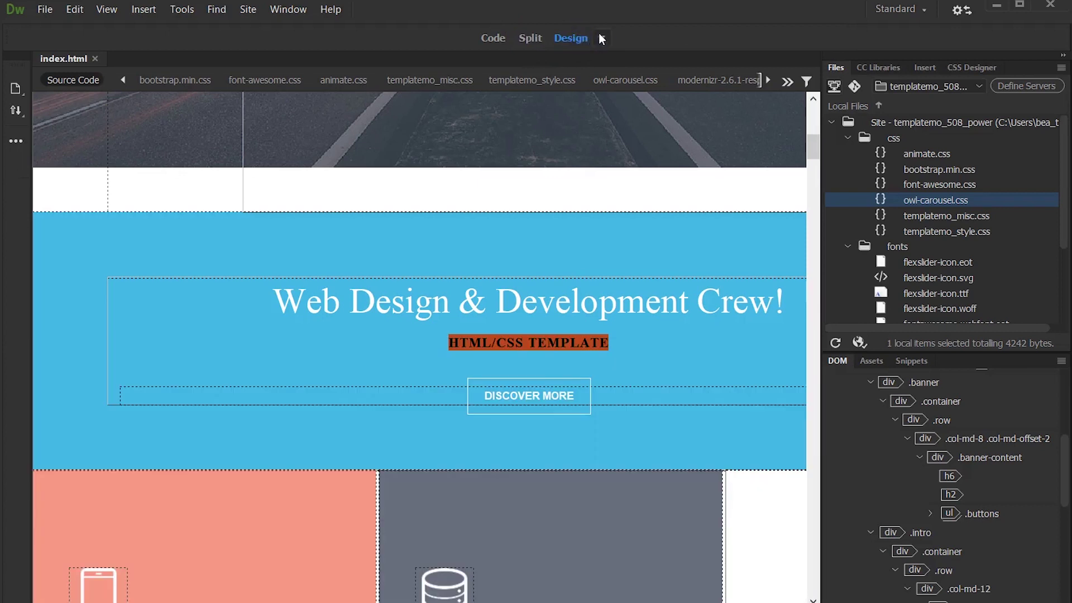
click(613, 57)
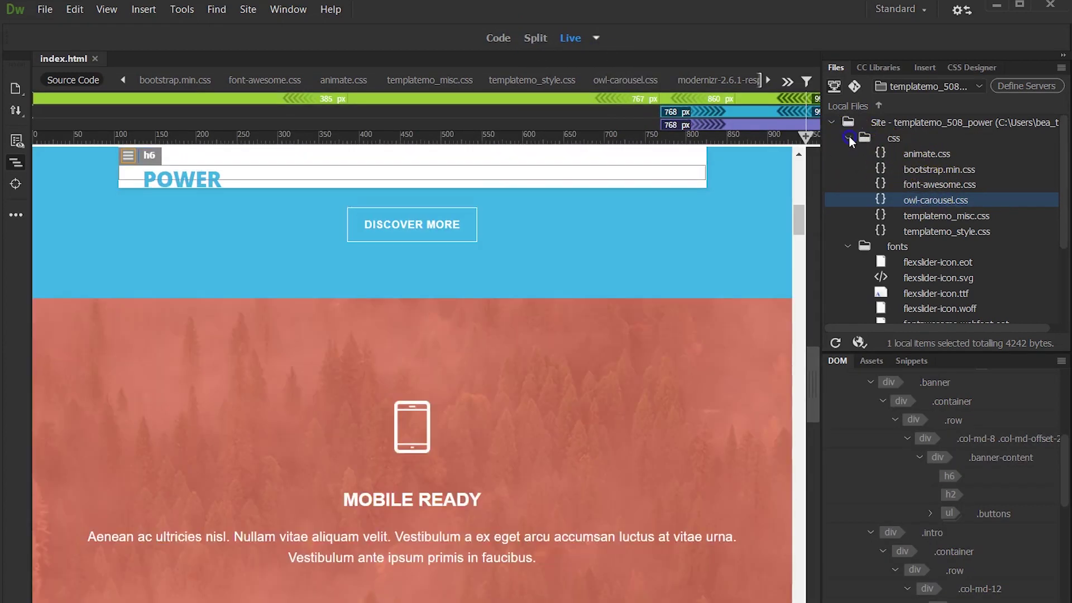
- Collapse the css folder and look through the site's remaining files, the DOM structure and the live page
click(849, 137)
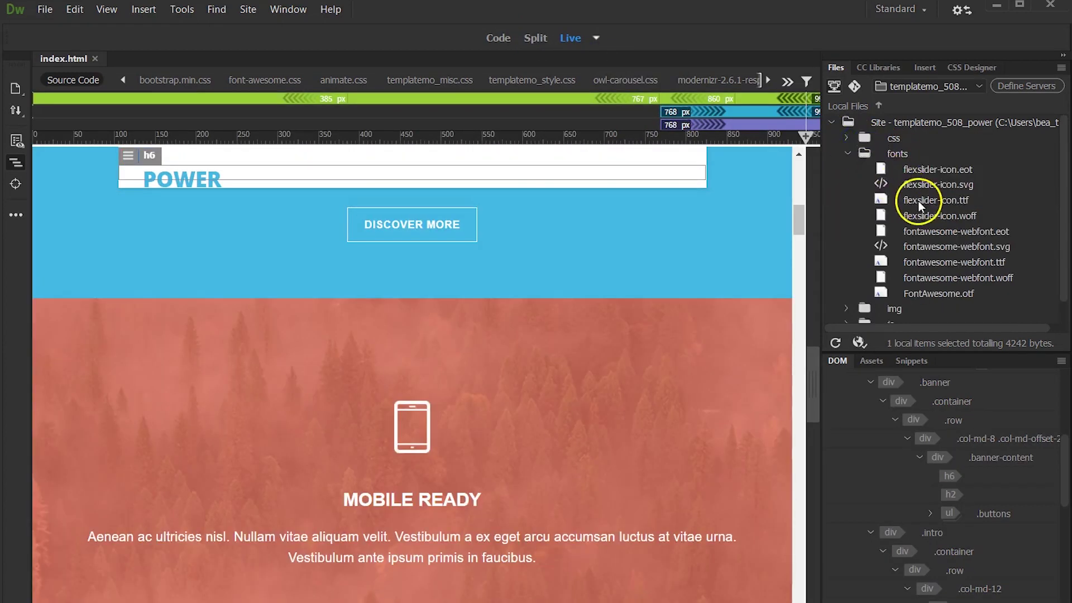
scroll(919, 201, down, 1)
scroll(964, 498, down, 10)
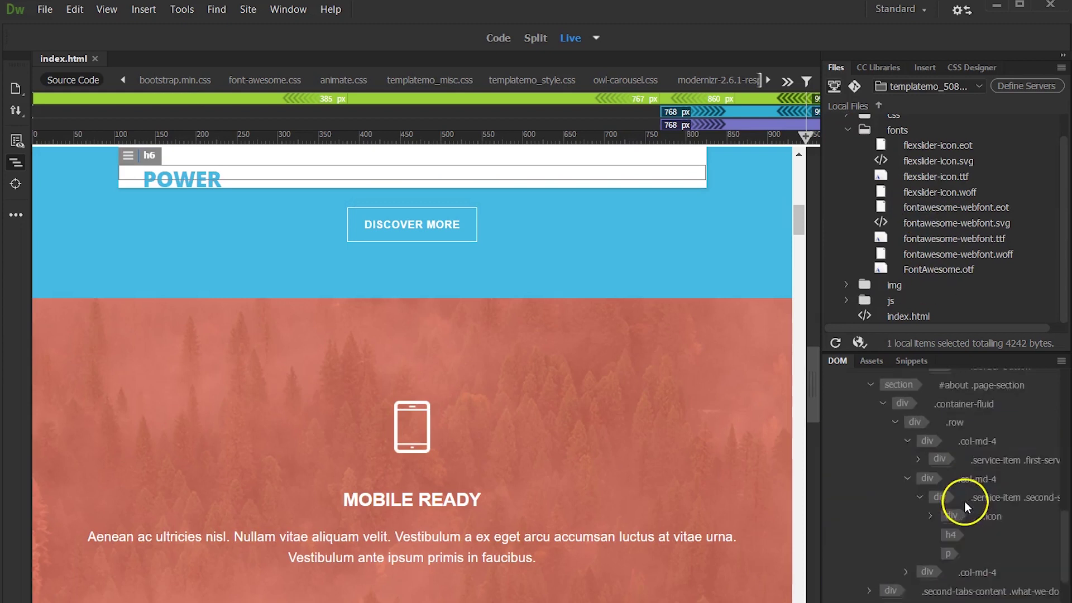
drag(793, 215, 796, 262)
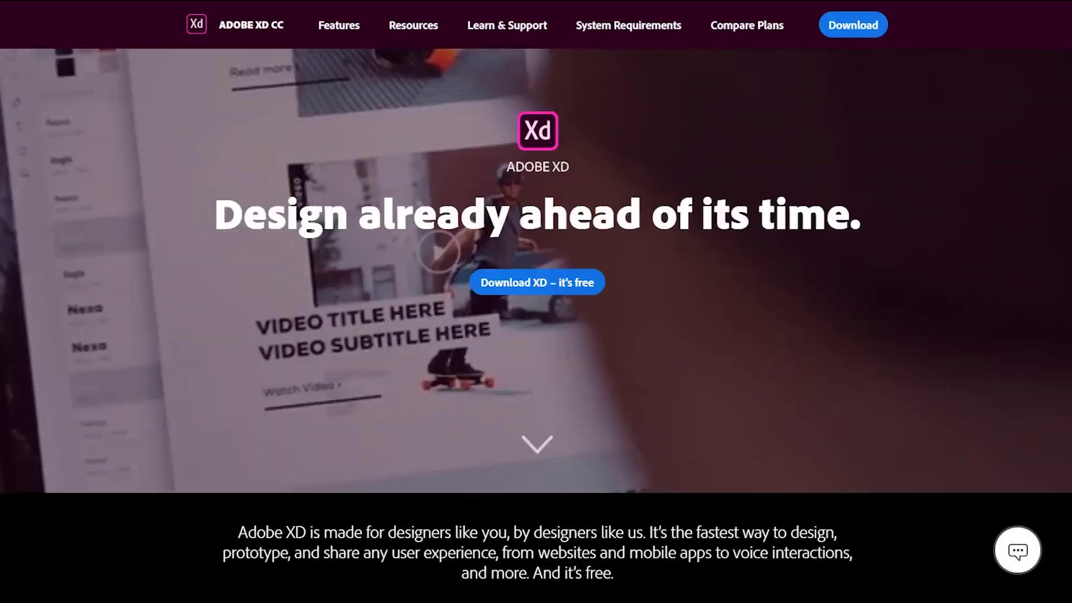
- Read through the Adobe XD product page, from the introduction down to the new features section
scroll(536, 302, down, 6)
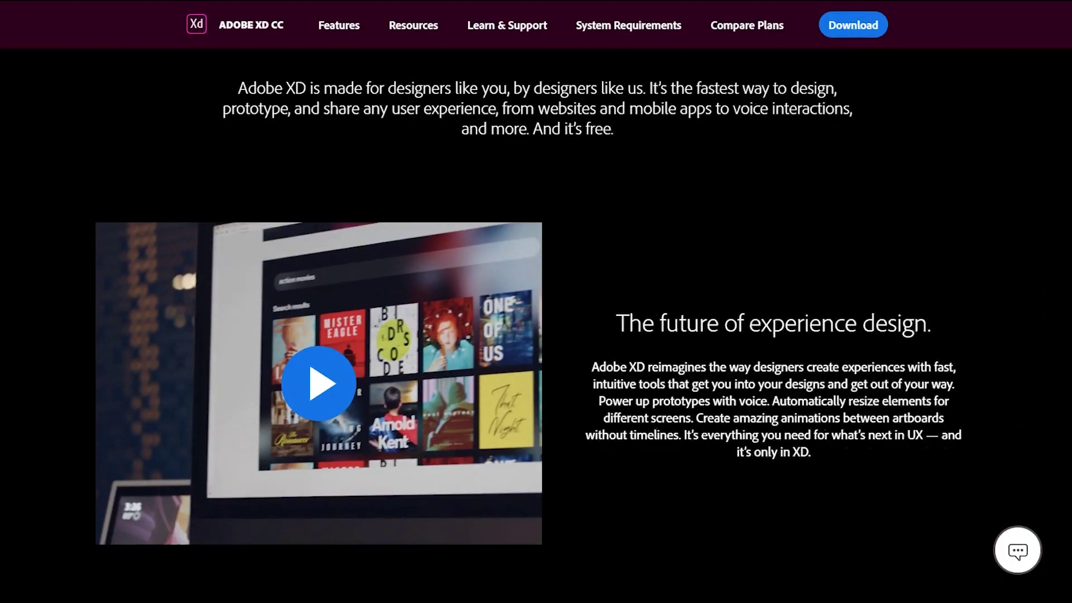
scroll(536, 301, down, 10)
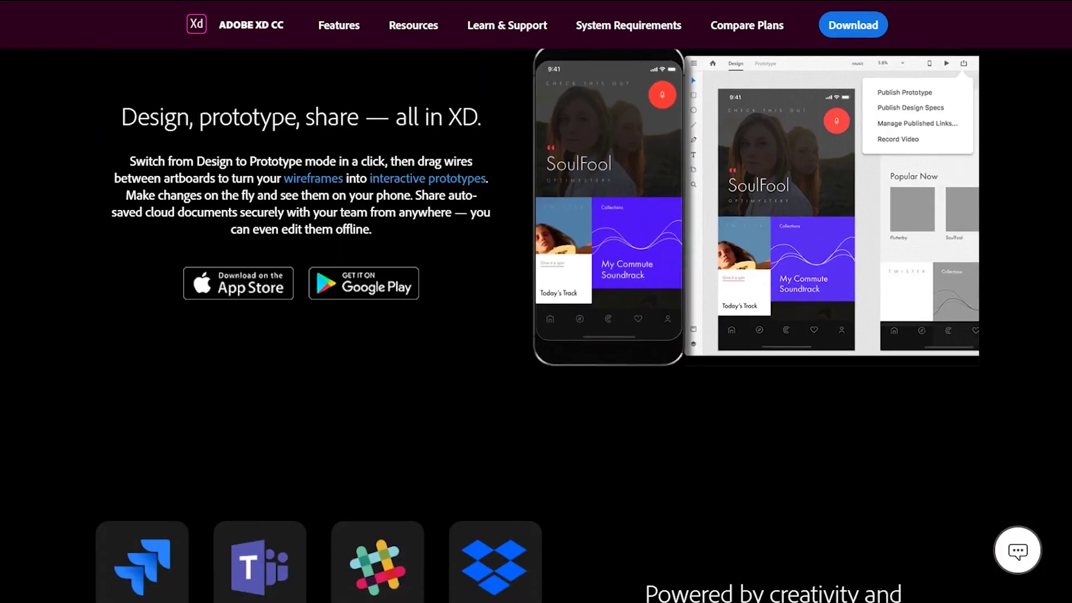
scroll(536, 301, down, 12)
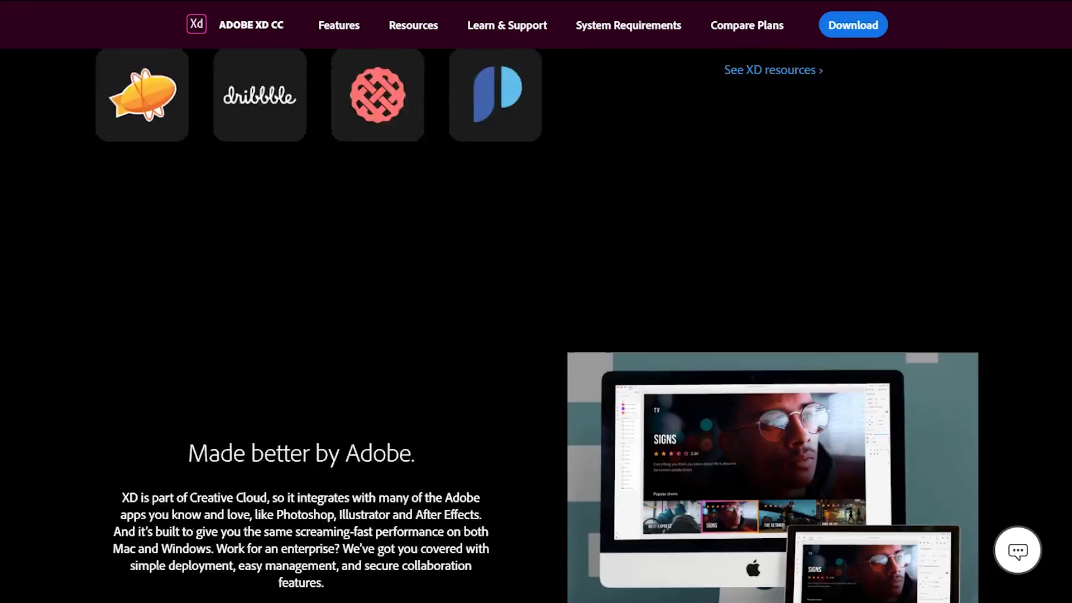
scroll(536, 301, down, 12)
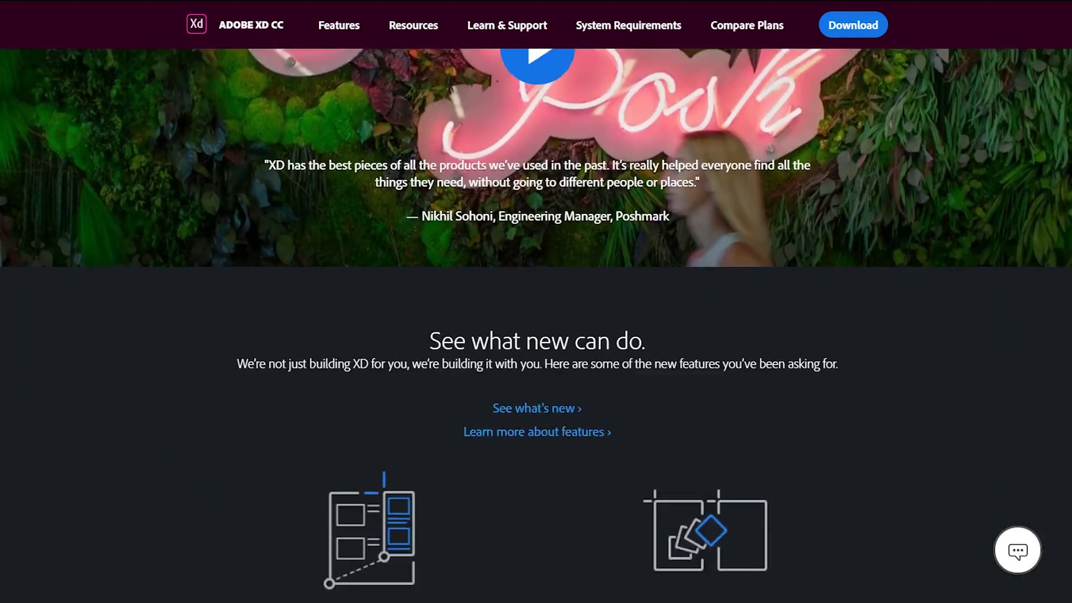
scroll(536, 301, down, 6)
scroll(536, 302, up, 1)
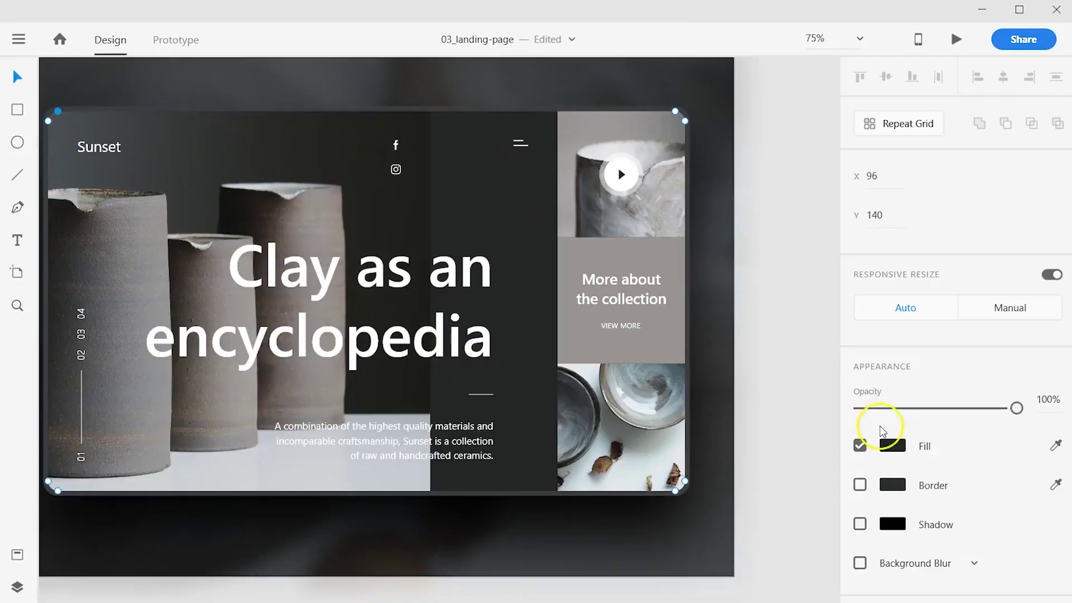
- In Adobe XD, change the fill of the landing page's rounded card to a dark teal, about #2D5E5E
click(902, 453)
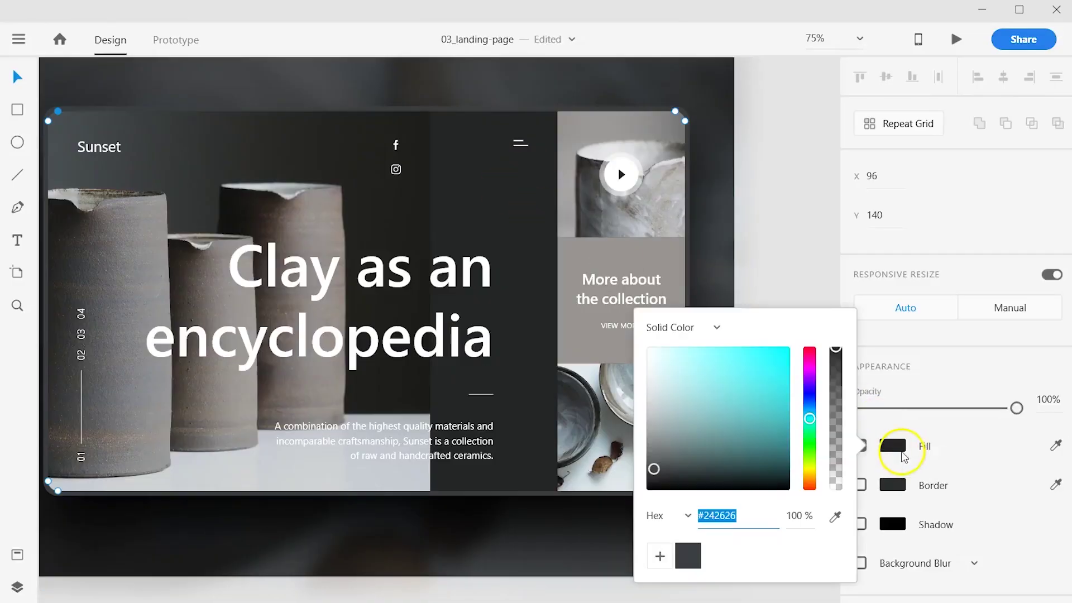
click(721, 433)
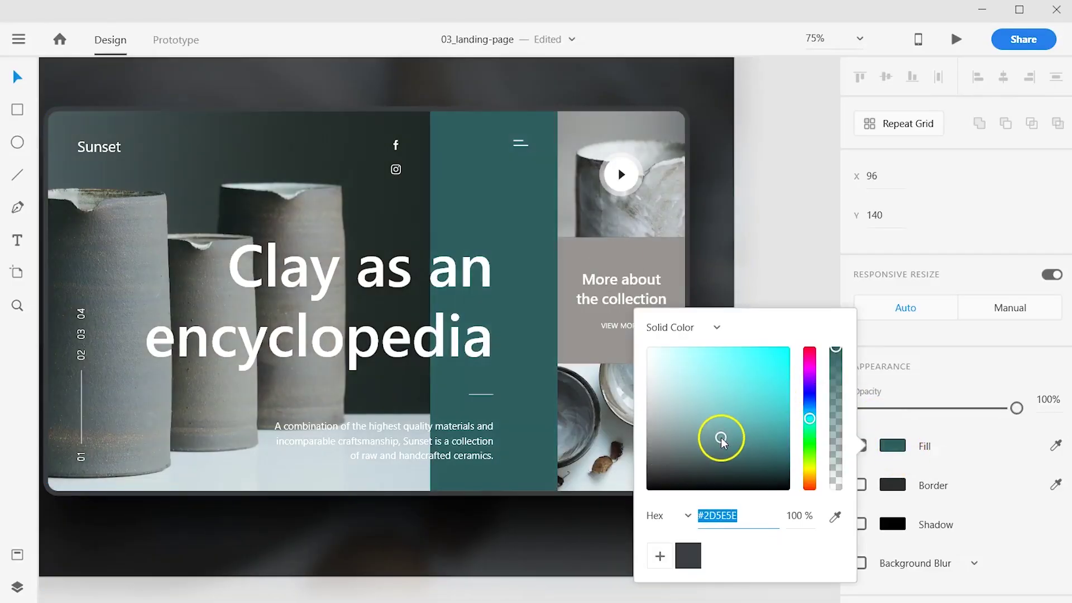
click(1020, 409)
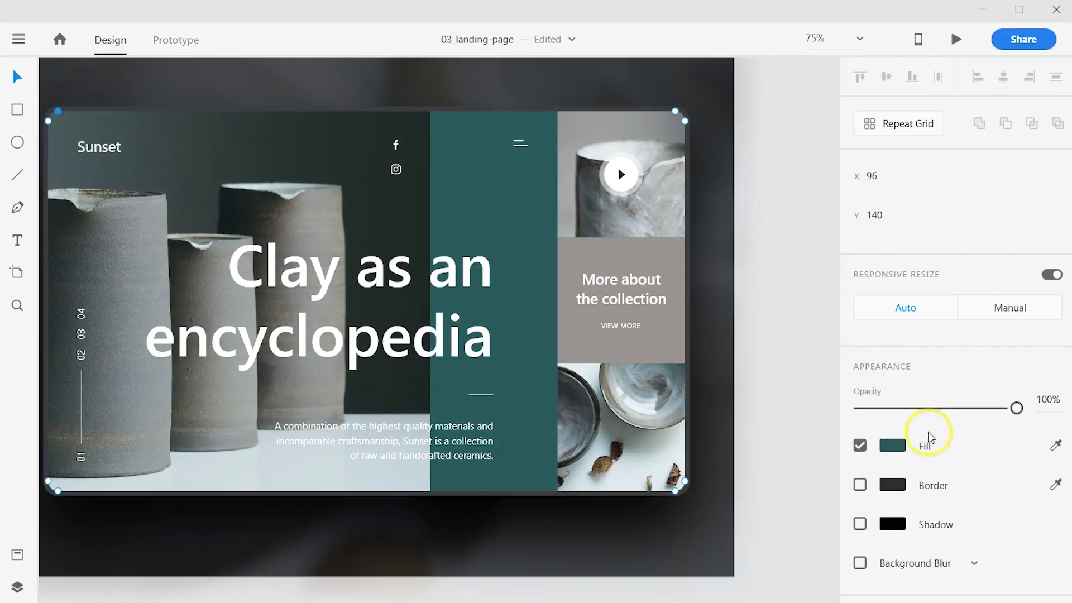
- Set the border colour of the landing page's rounded card to a dark grey, #3F4646
click(904, 486)
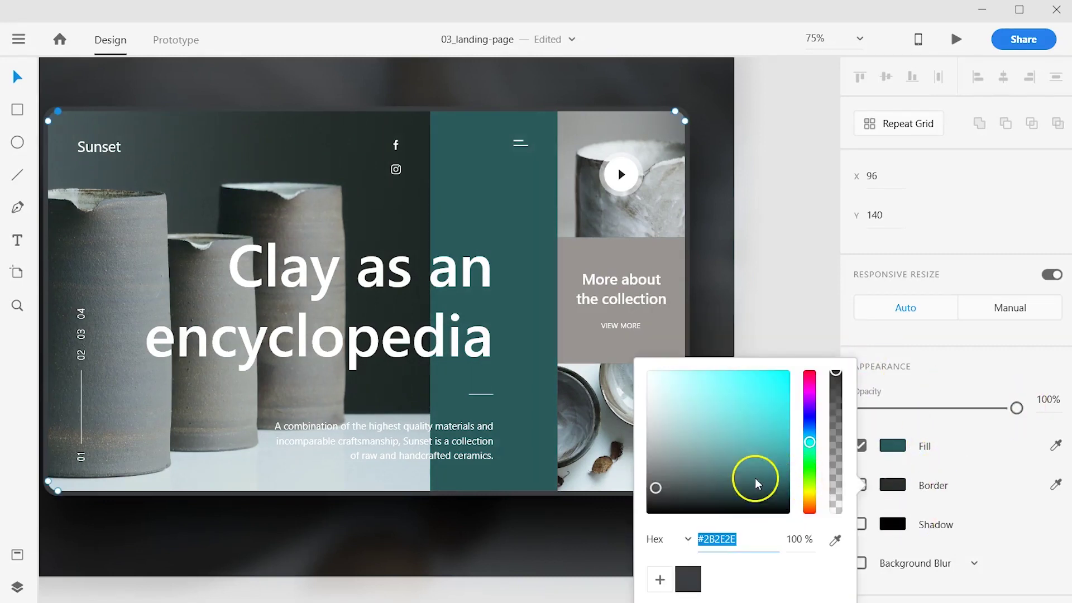
mouse_move(757, 484)
mouse_down()
mouse_move(687, 491)
mouse_move(661, 475)
mouse_up()
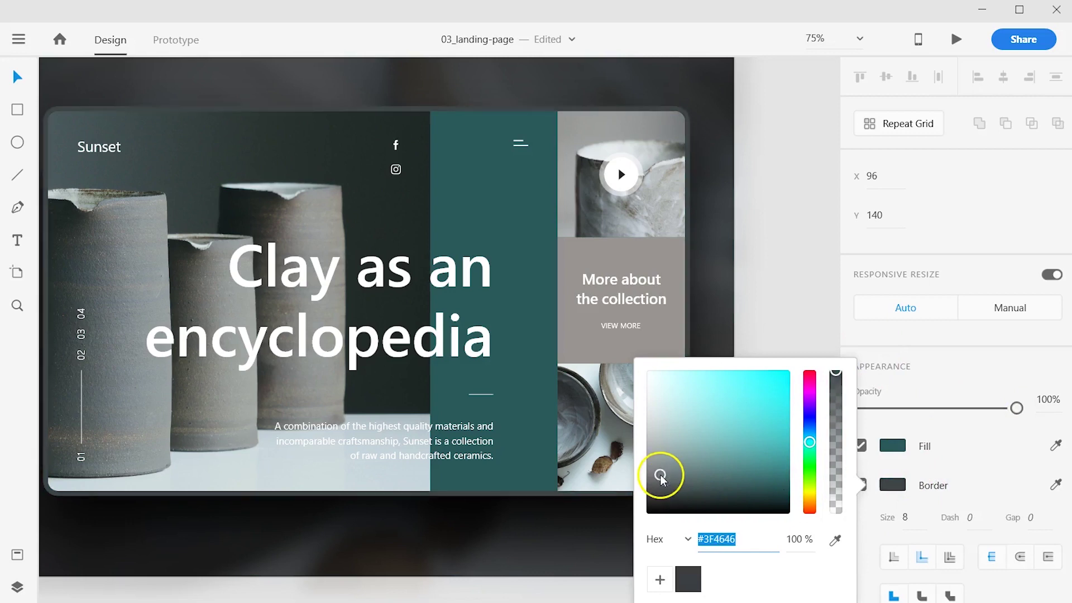
click(802, 289)
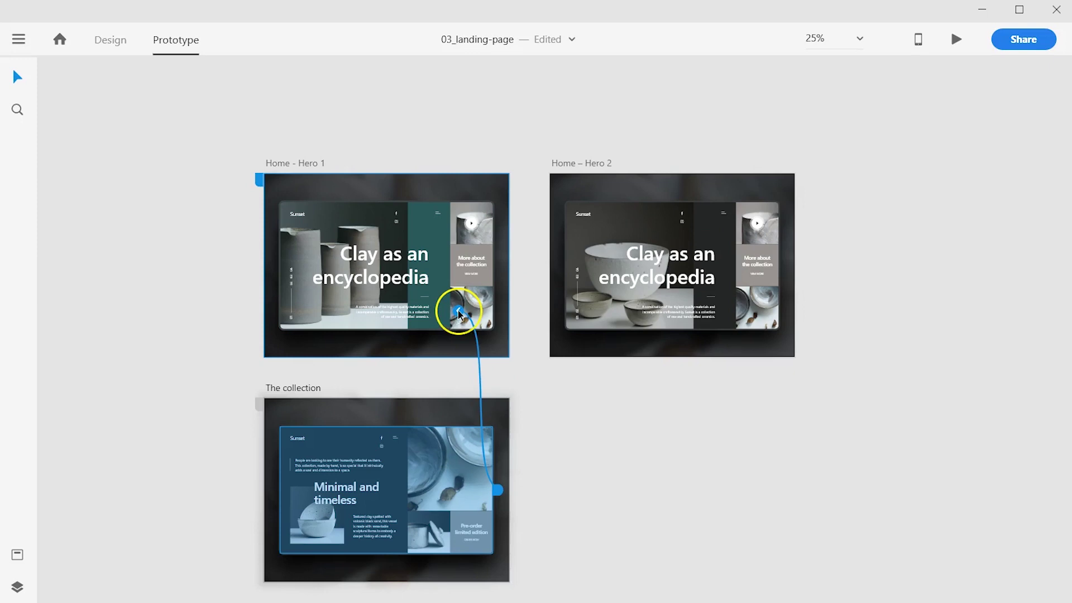
- Select the Home - Hero 1 card to show its prototype link to Home – Hero 2 and preview the prototype
click(487, 212)
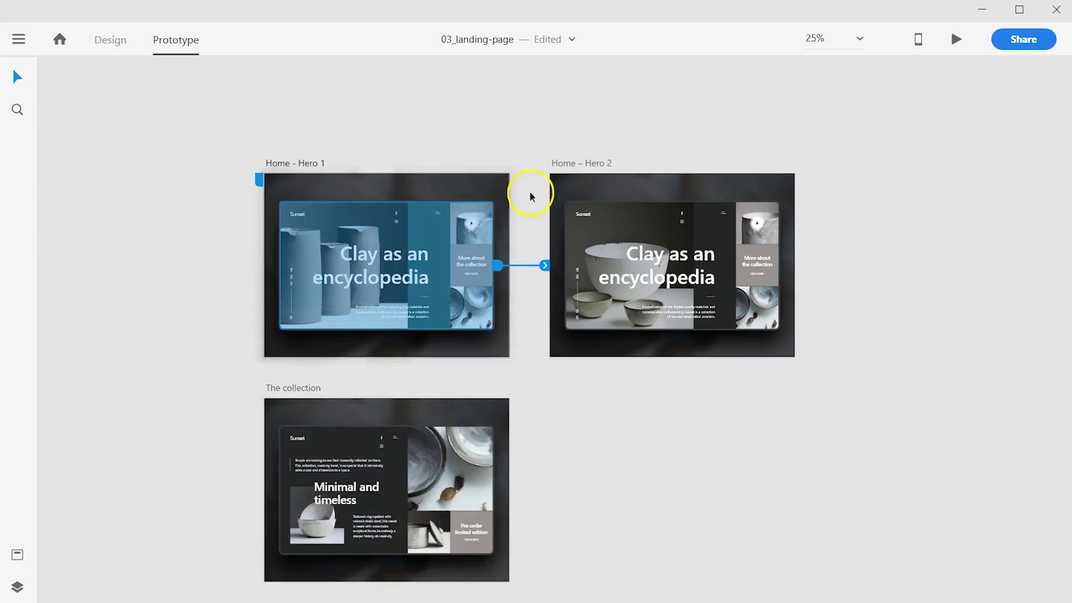
click(958, 43)
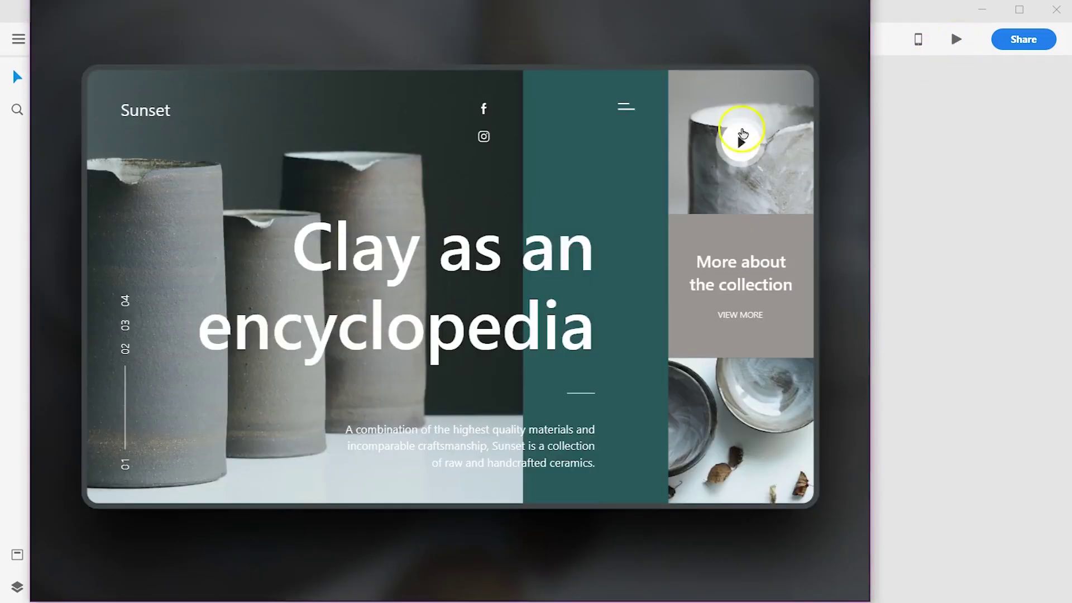
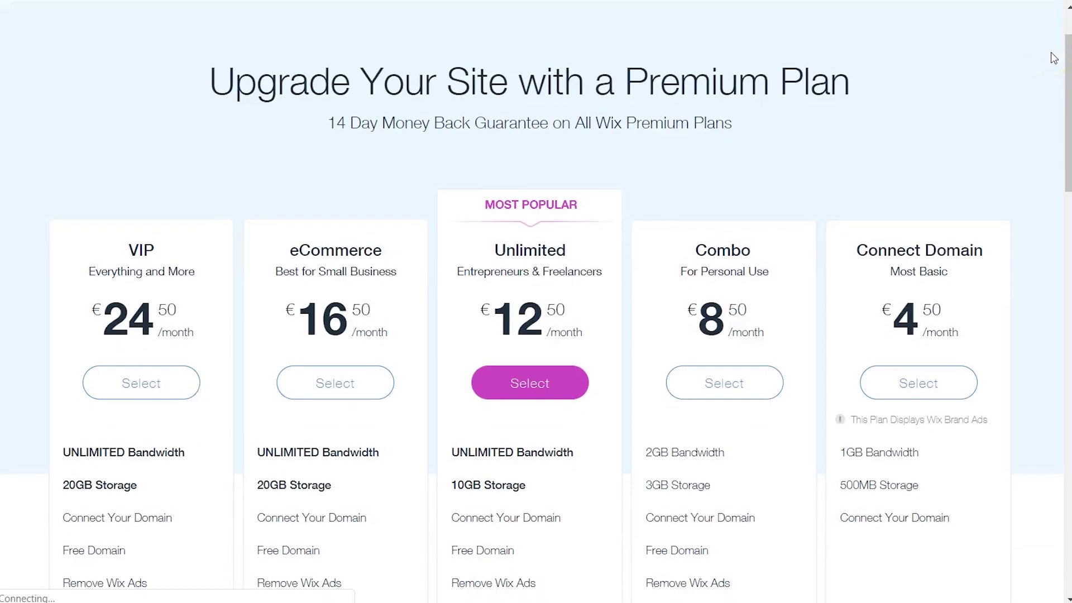
- On the Wix Premium Plan page, compare the prices and included features of the plans from VIP to Connect Domain
scroll(1054, 58, down, 4)
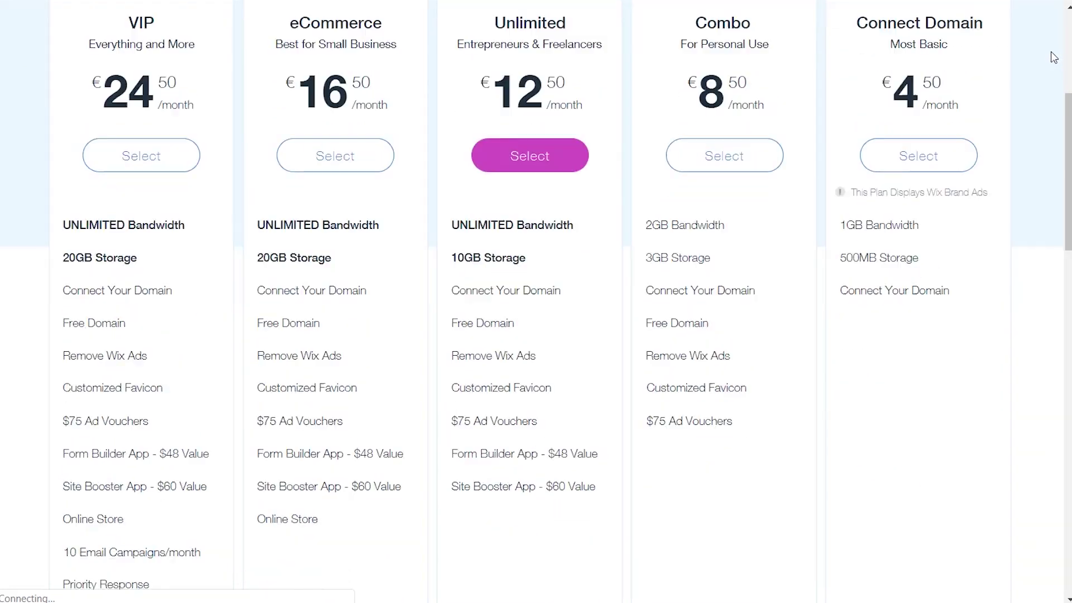
scroll(1054, 57, down, 5)
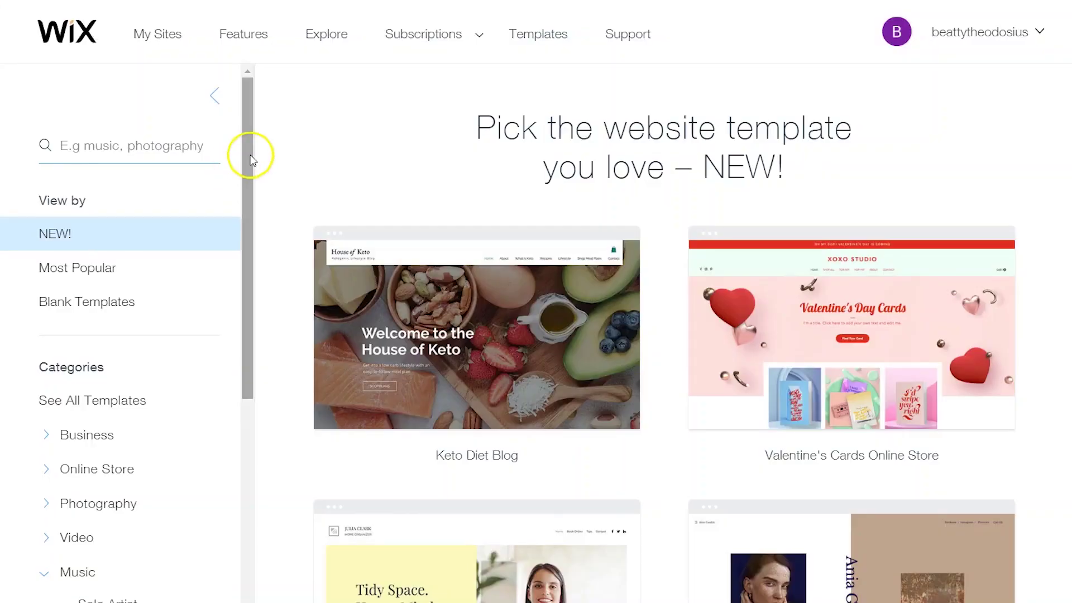
- Expand the Design category in the Wix template gallery and browse the Designer templates
scroll(250, 160, down, 6)
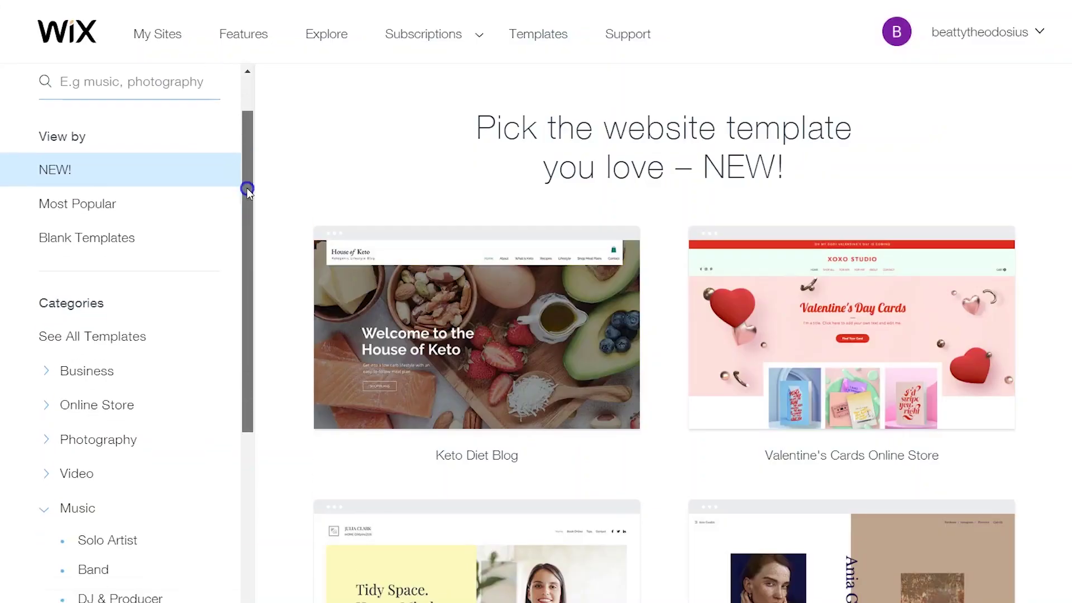
scroll(218, 328, down, 2)
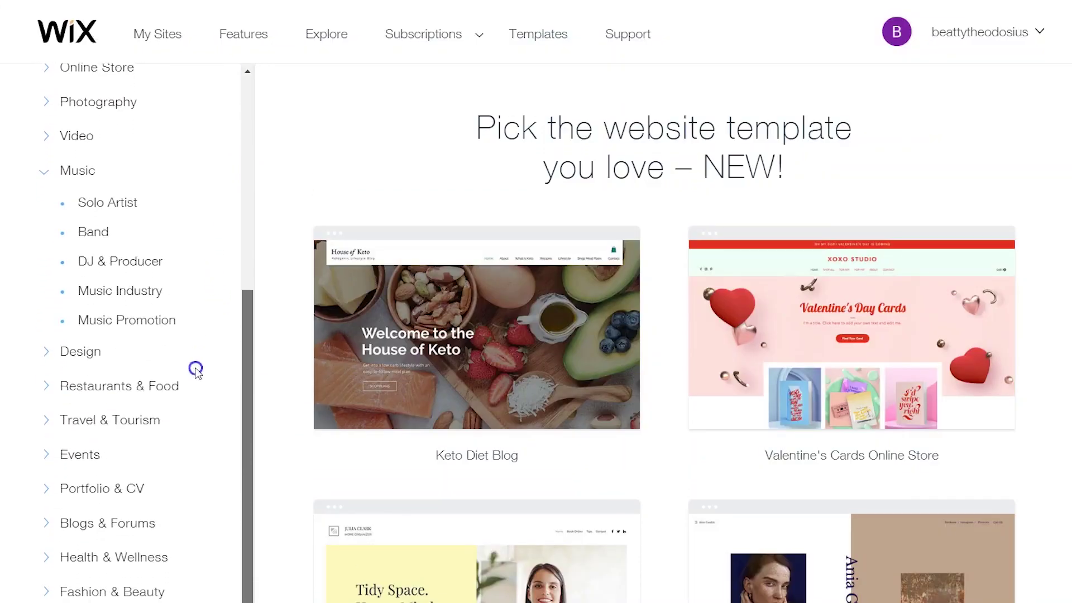
click(45, 343)
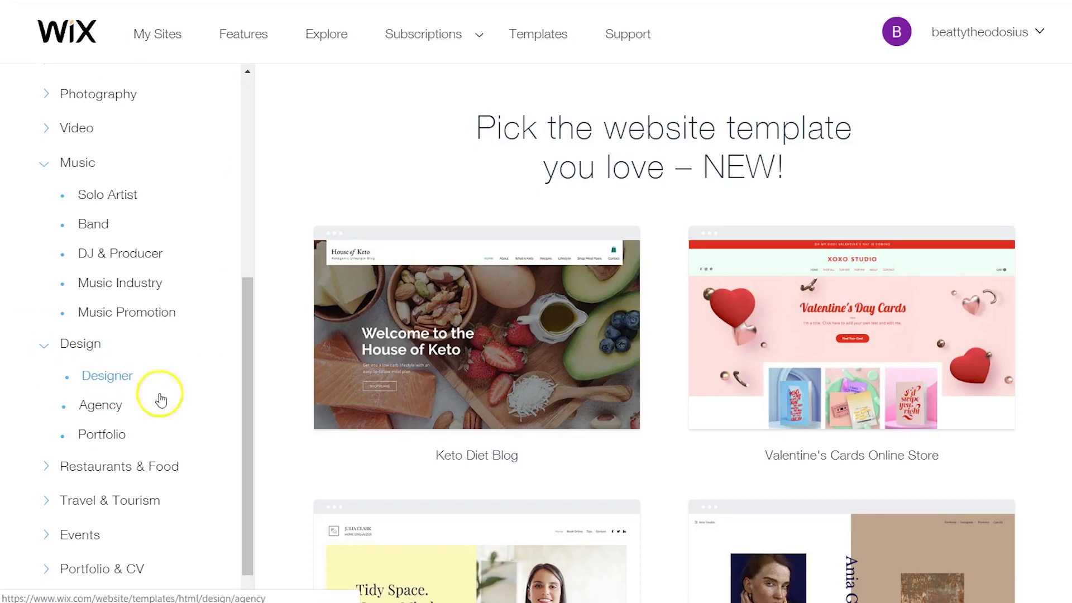
scroll(950, 295, down, 8)
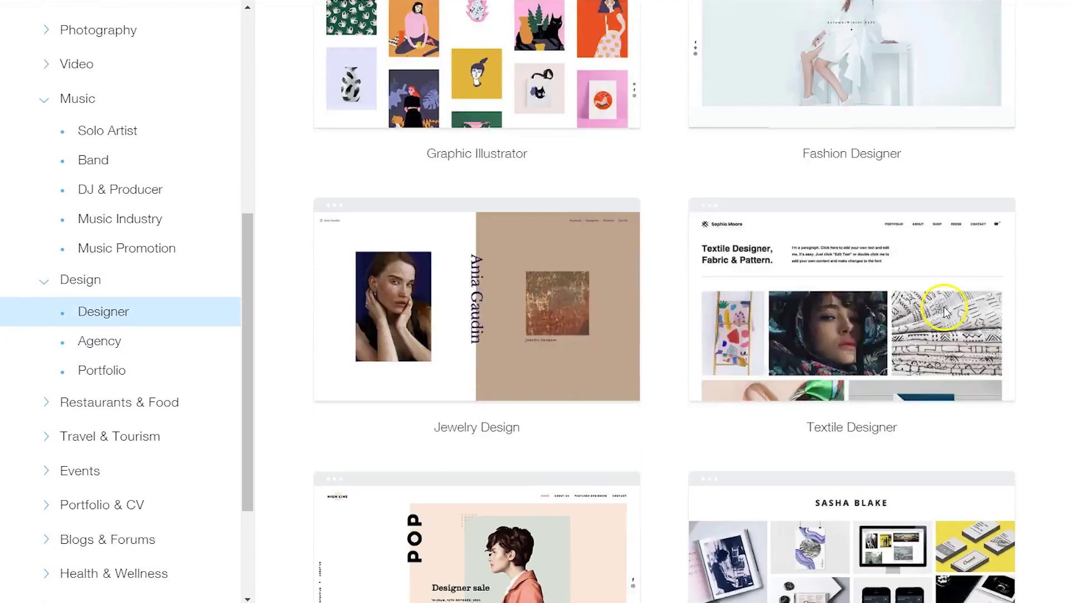
scroll(946, 313, down, 10)
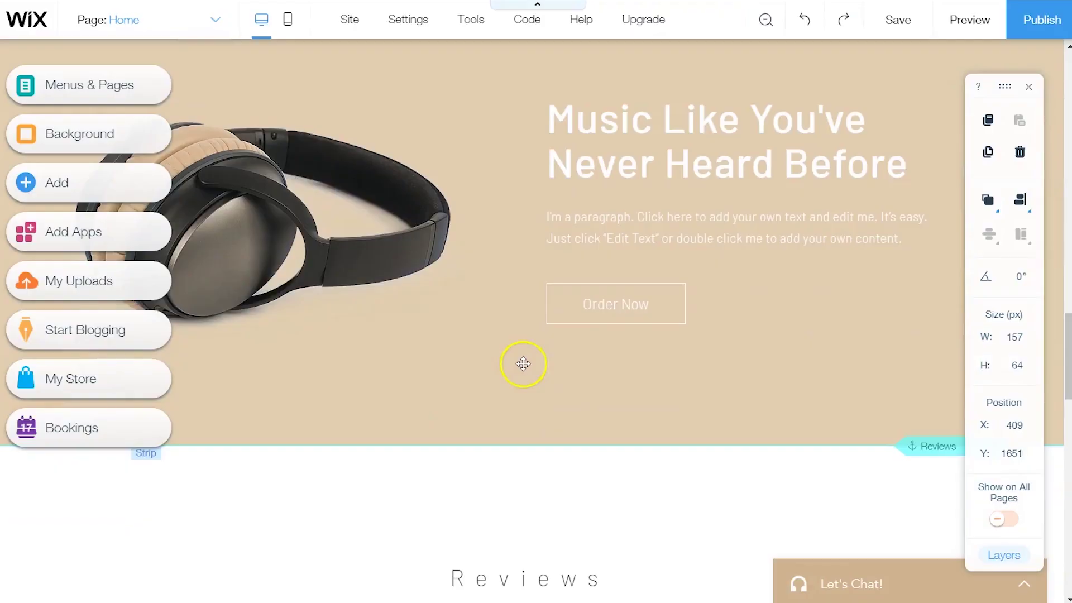
- In the Wix editor, select the Order Now button beside the headphones and open its design options
click(616, 304)
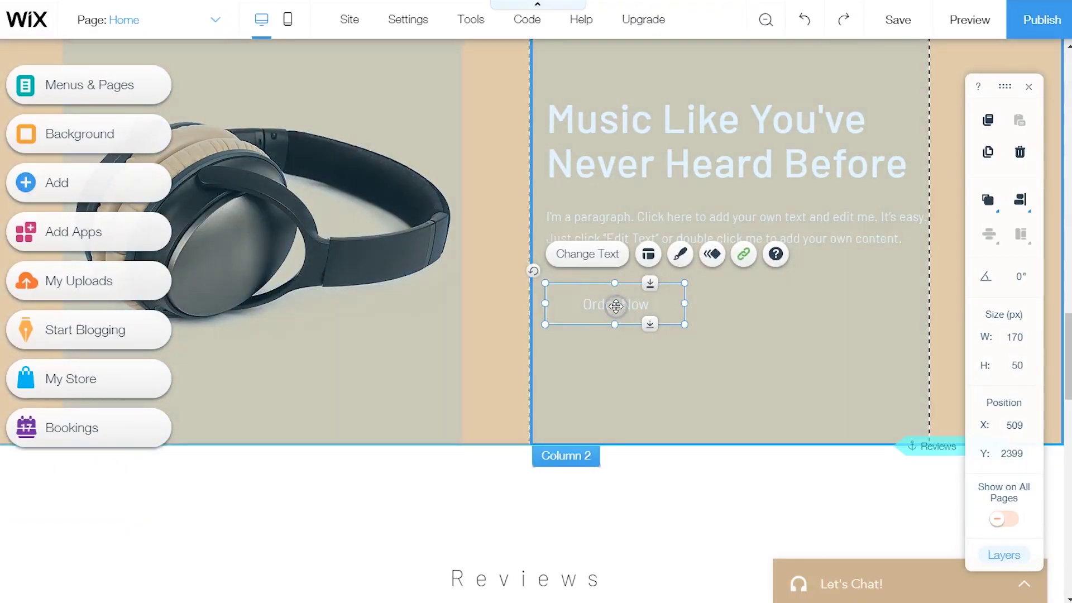
click(685, 258)
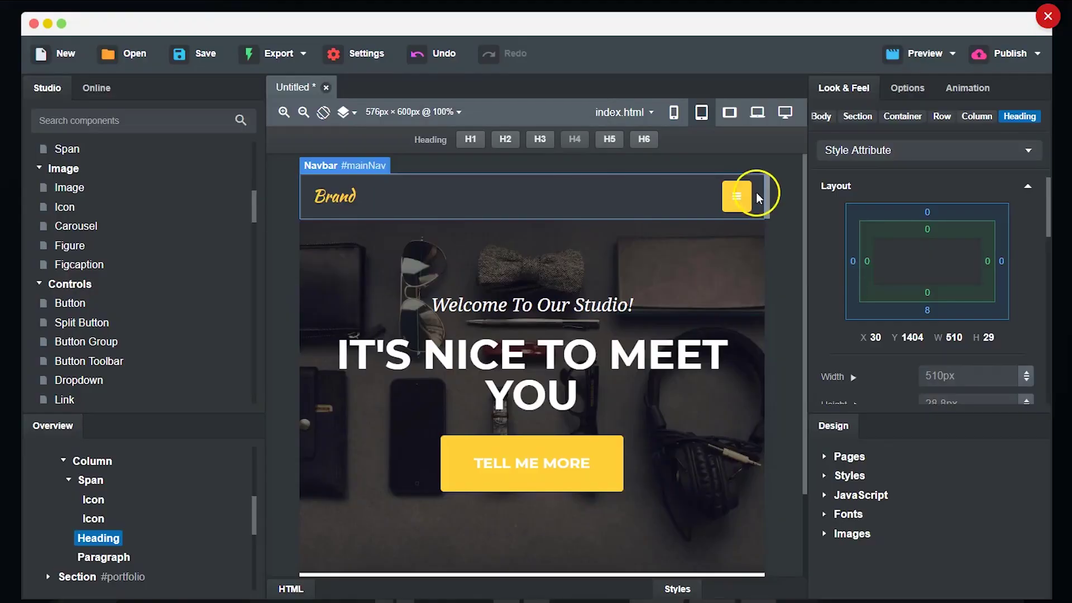
- In Bootstrap Studio, look through the index.html page from the welcome banner down past the portfolio section
scroll(764, 214, down, 10)
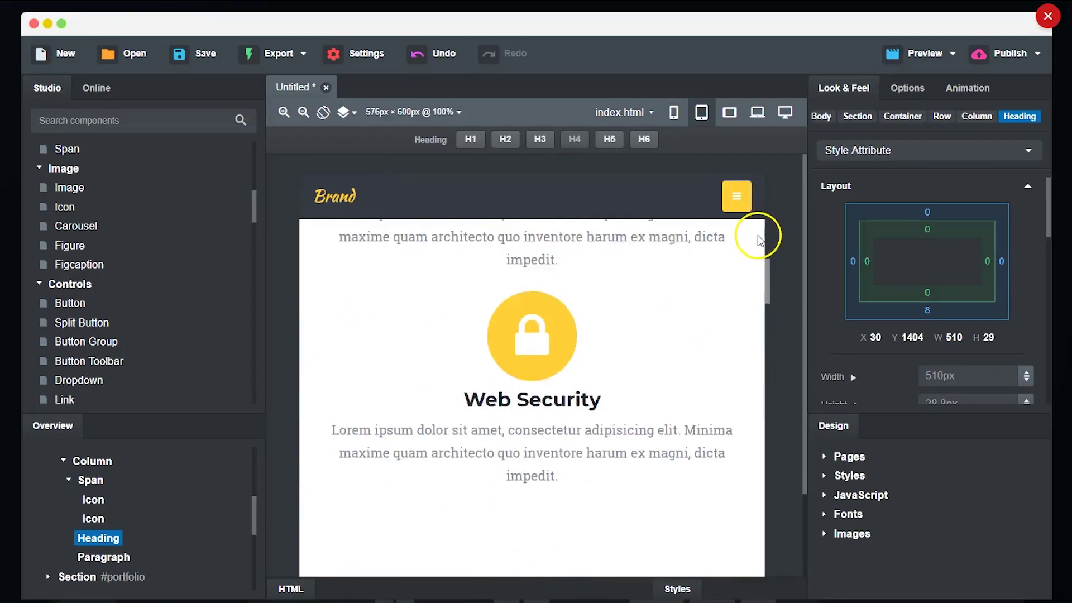
scroll(754, 240, down, 8)
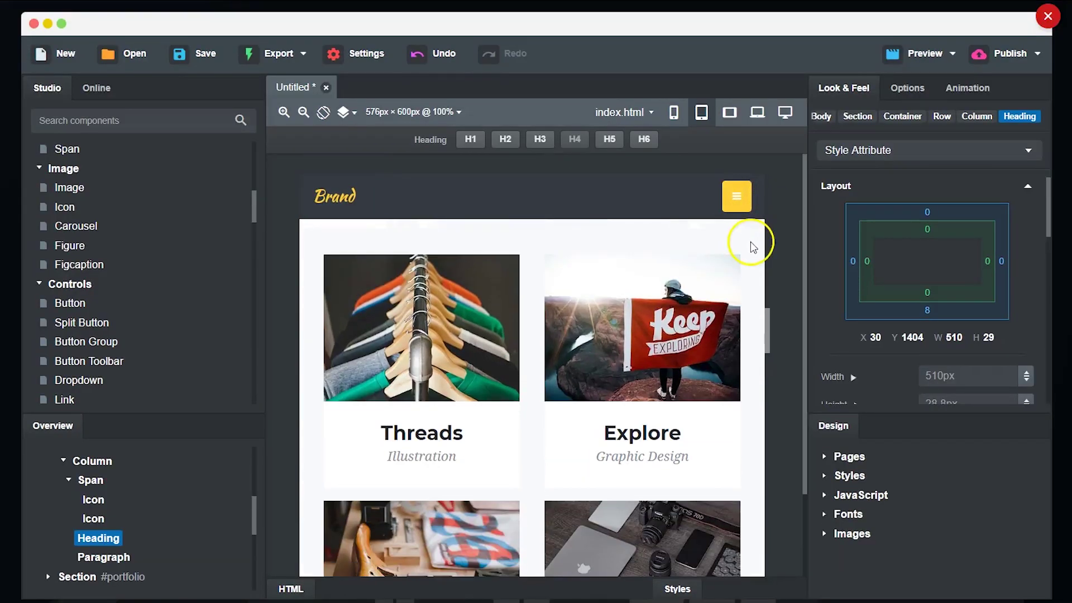
scroll(662, 343, down, 9)
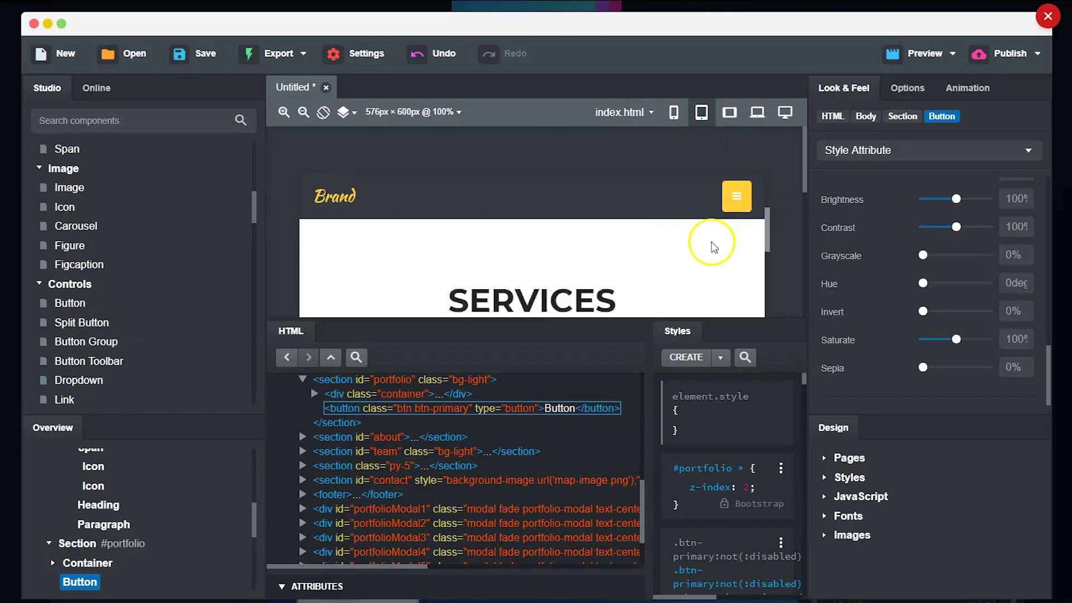
- Select the E-Commerce paragraph in the Services section and examine its HTML code and neighbouring elements
click(544, 252)
click(524, 418)
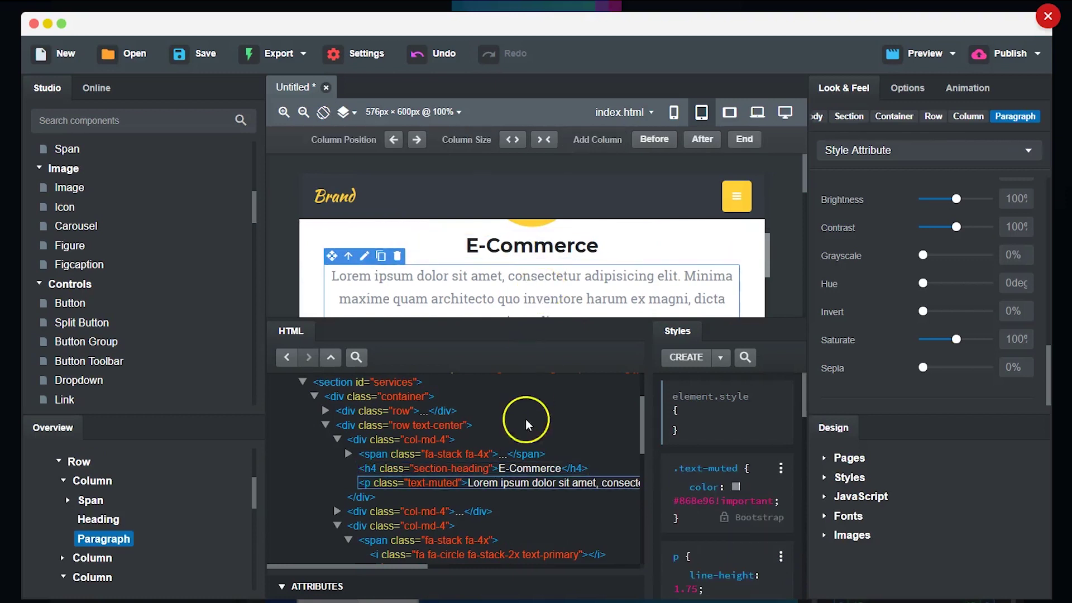
scroll(525, 447, down, 3)
click(510, 457)
click(521, 467)
scroll(568, 482, down, 1)
scroll(568, 482, down, 2)
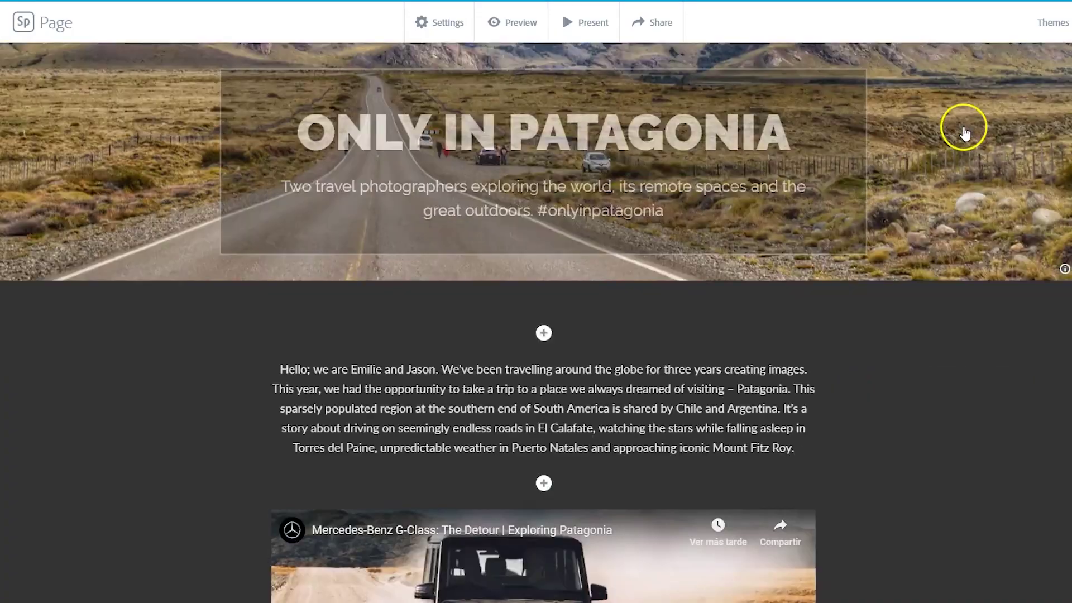
- In Adobe Spark Page, add a text block reading "Hi" above the EL CALAFATE heading on the Patagonia page
scroll(957, 130, down, 10)
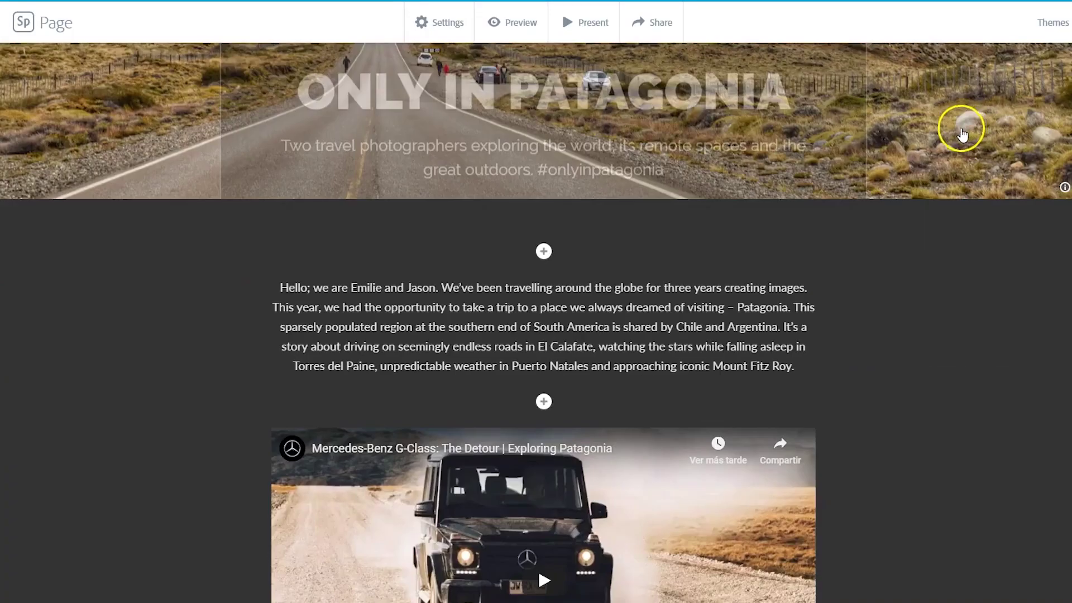
scroll(949, 131, down, 8)
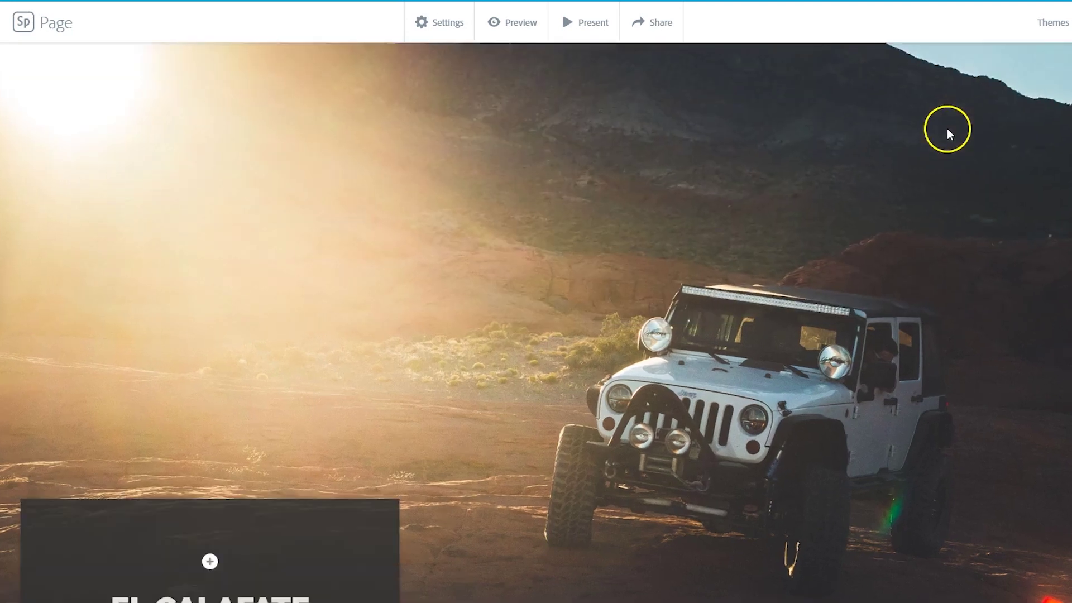
scroll(934, 140, down, 2)
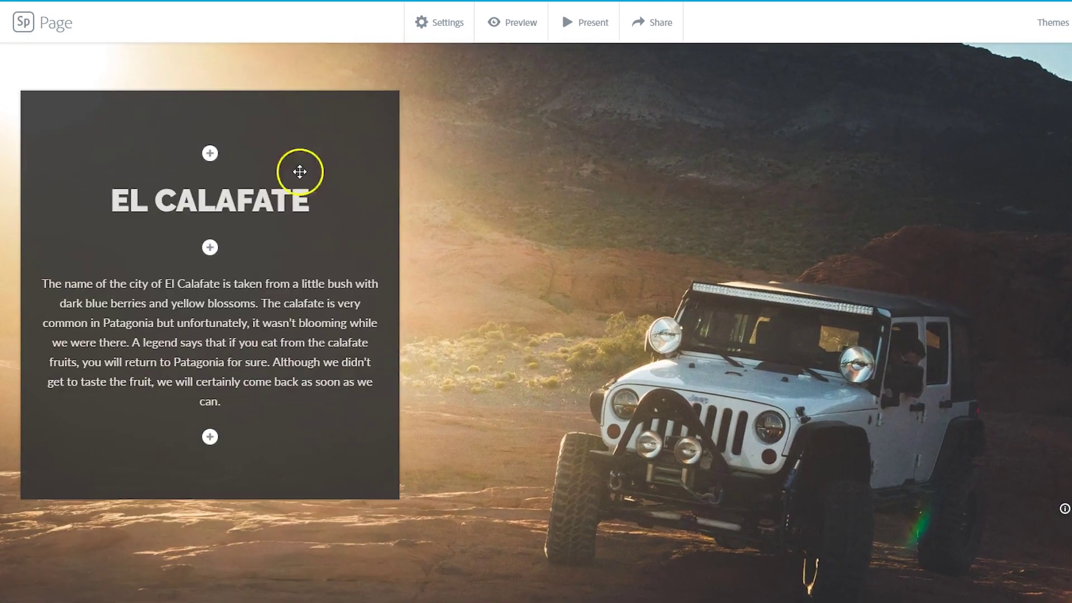
click(208, 150)
click(182, 103)
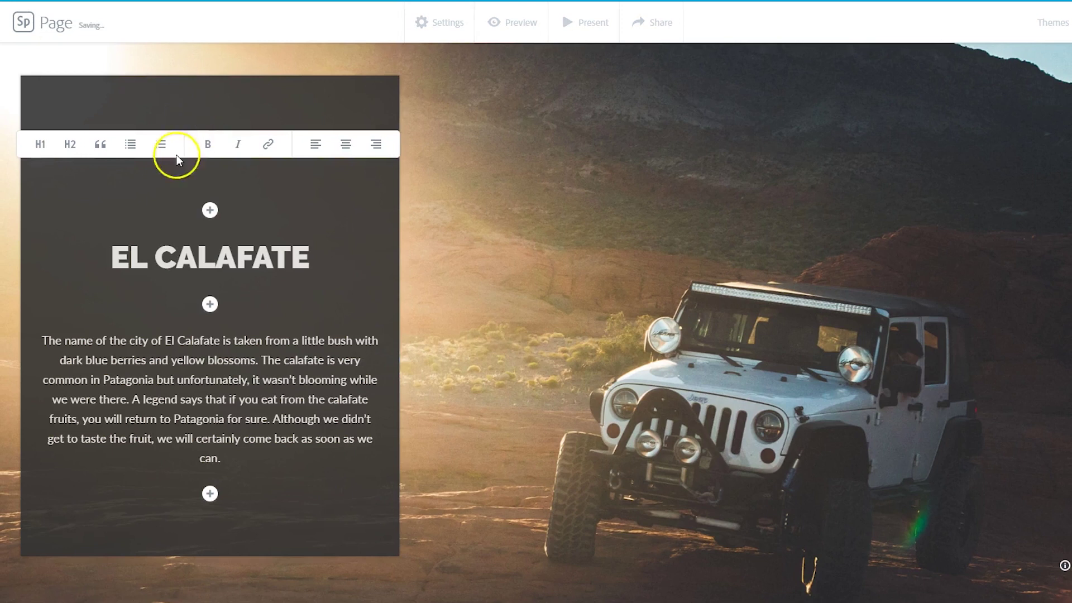
text(Hi)
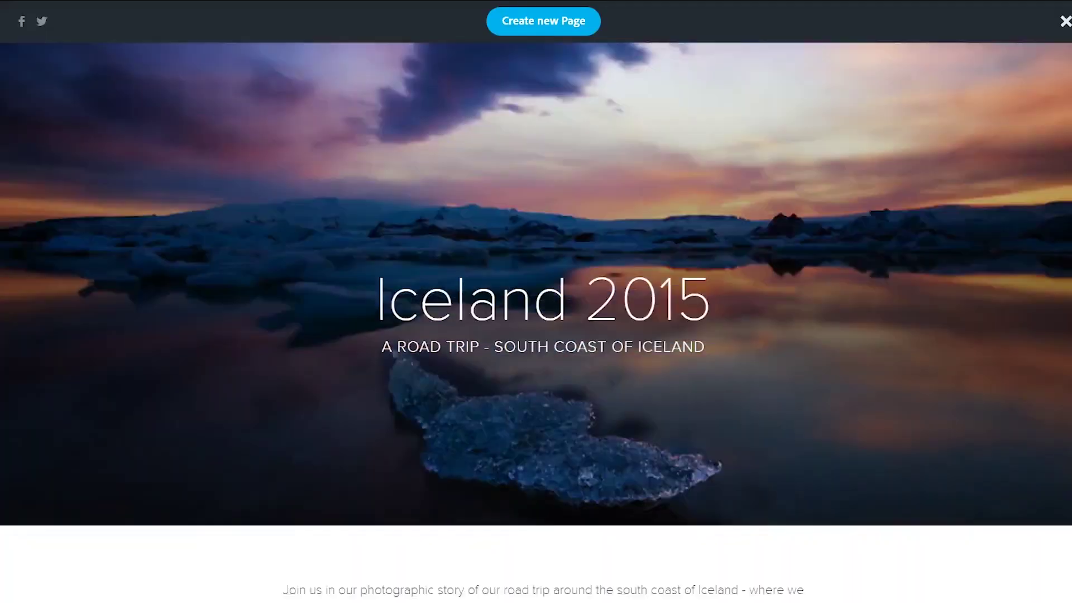
- Look through the Iceland 2015 example page from the title image down to the photo grid
scroll(536, 301, down, 8)
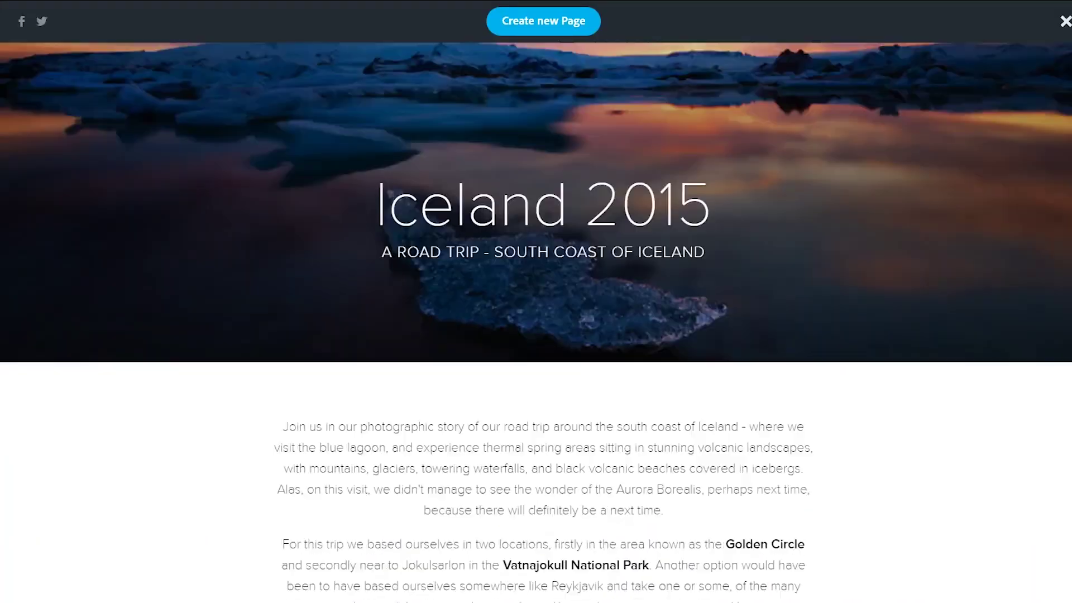
scroll(536, 301, down, 12)
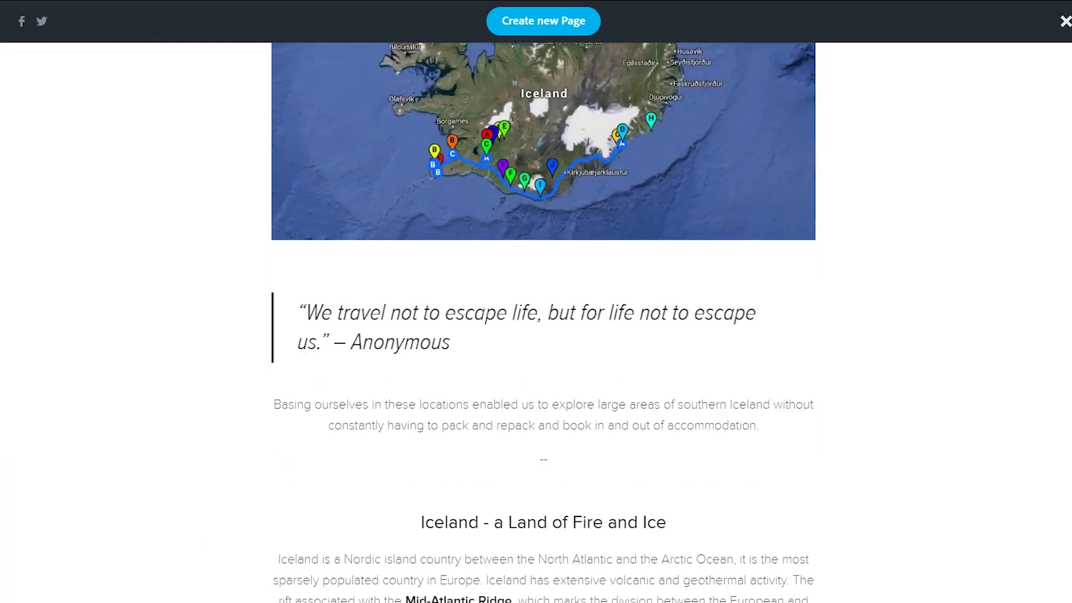
scroll(536, 302, down, 10)
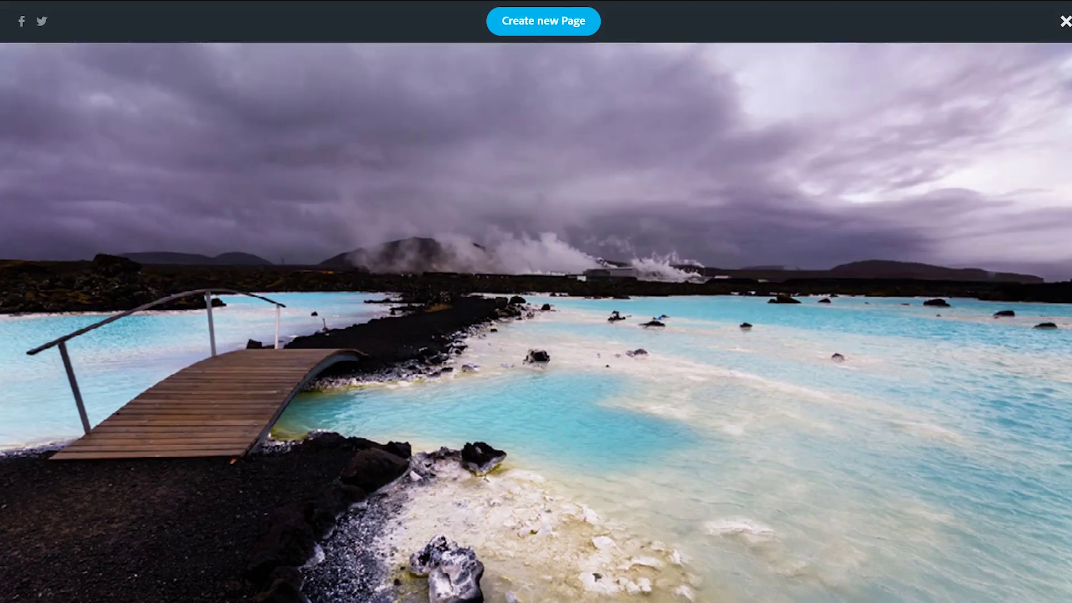
scroll(536, 301, down, 10)
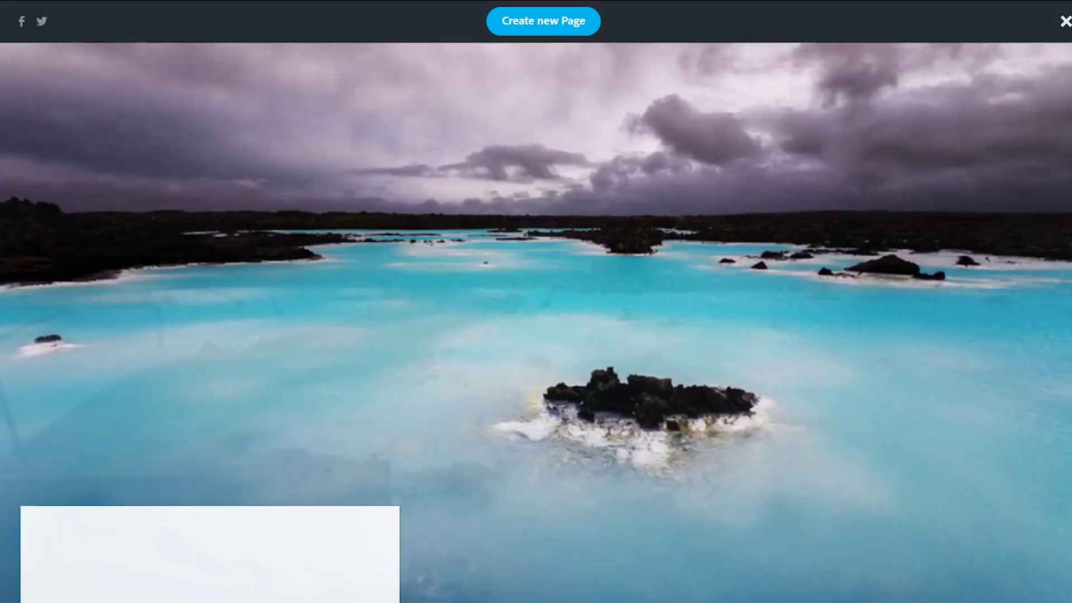
scroll(536, 302, down, 10)
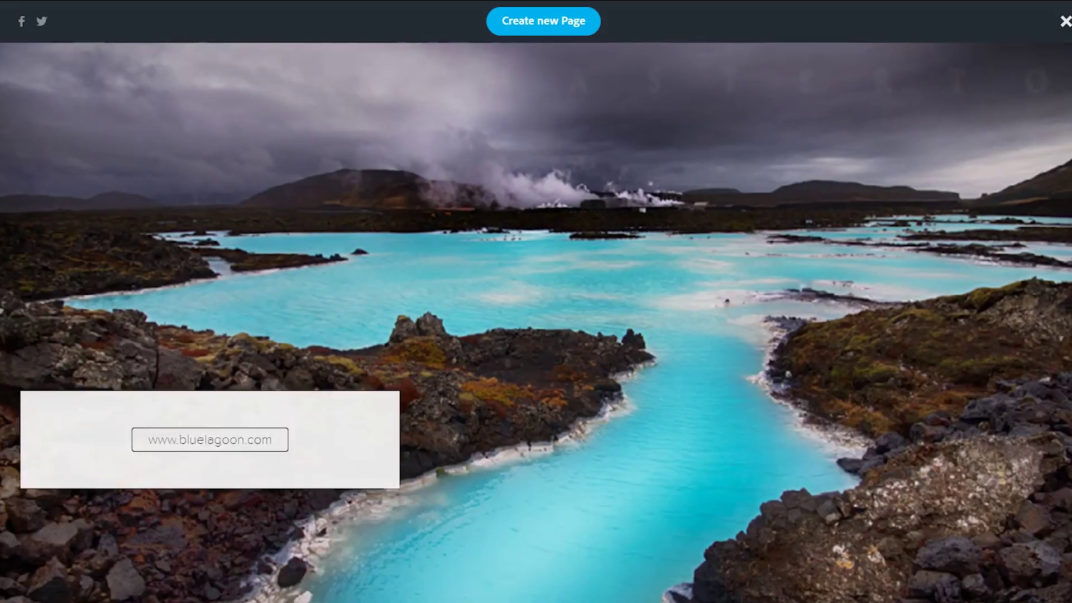
scroll(536, 301, down, 10)
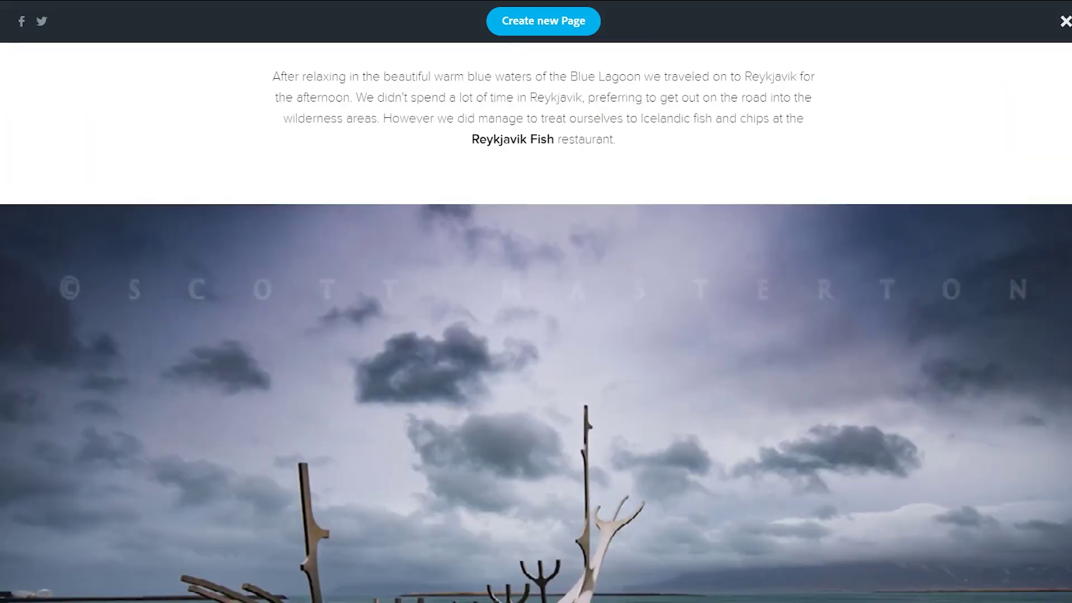
scroll(536, 302, down, 8)
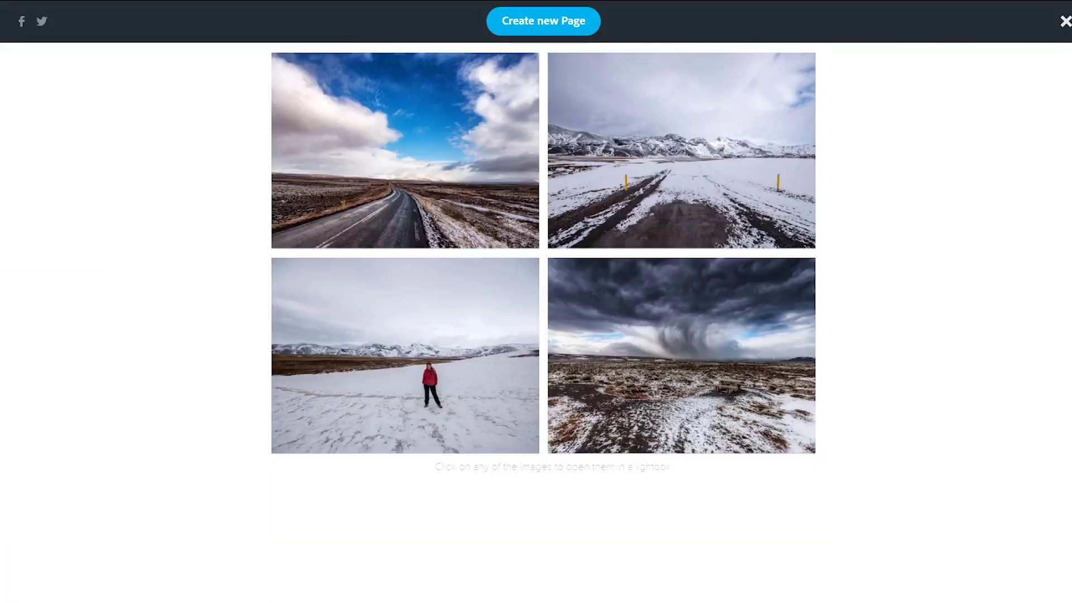